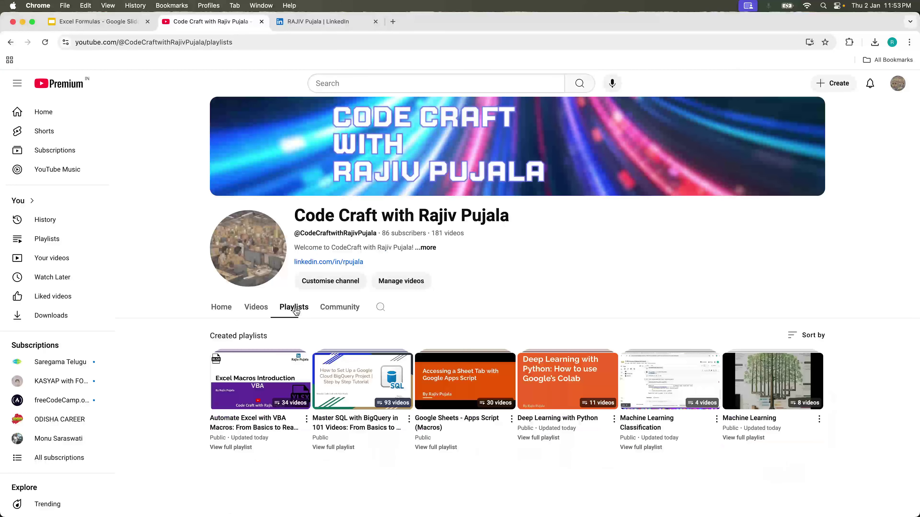
- Review the YouTube channel's playlists and switch to the creator's LinkedIn profile to look over it
scroll(295, 311, down, 2)
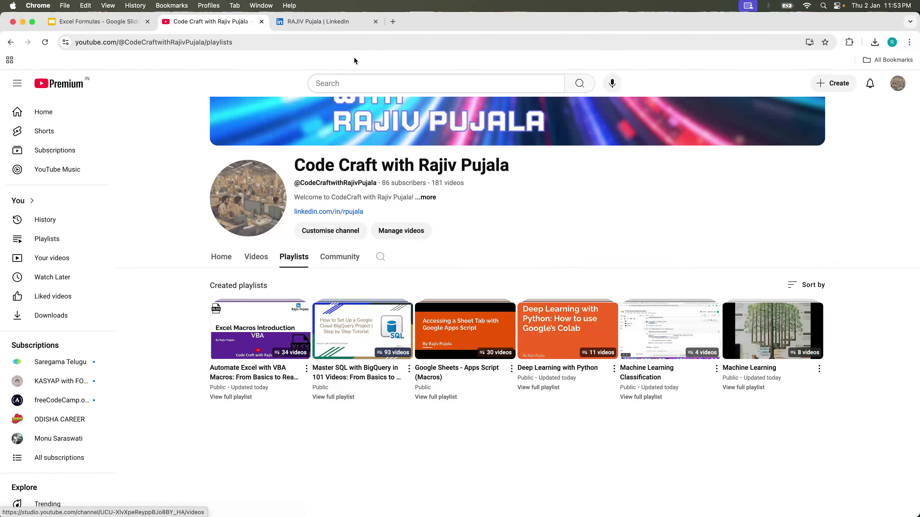
click(330, 27)
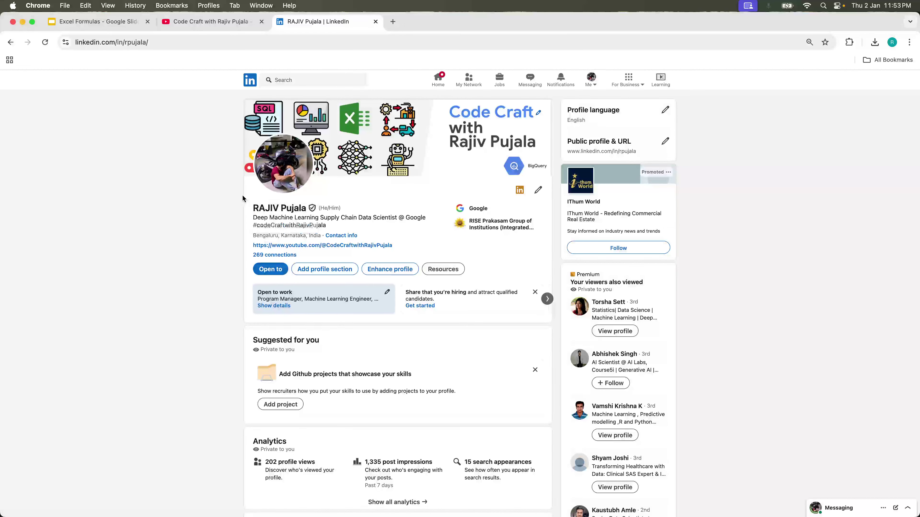
scroll(391, 268, down, 2)
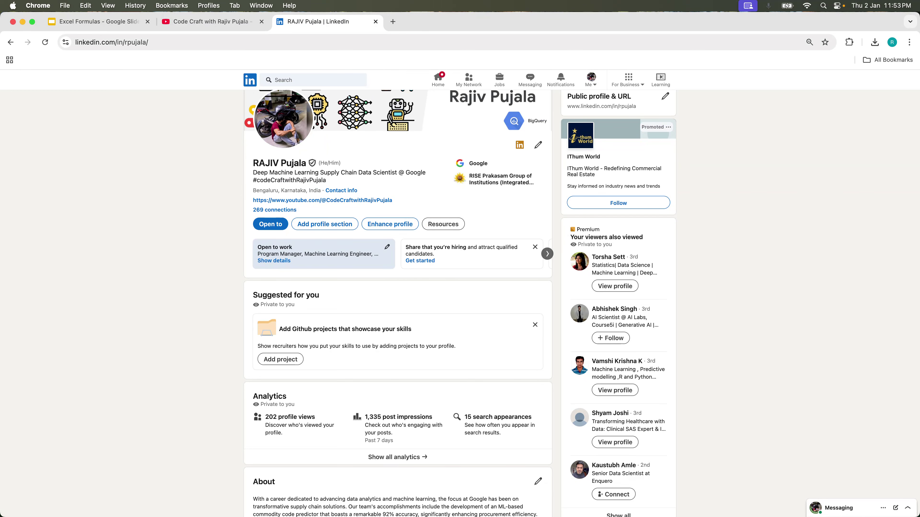
- Switch to the Excel Formulas presentation in Google Slides and present it through the SUM Formula slides
click(67, 22)
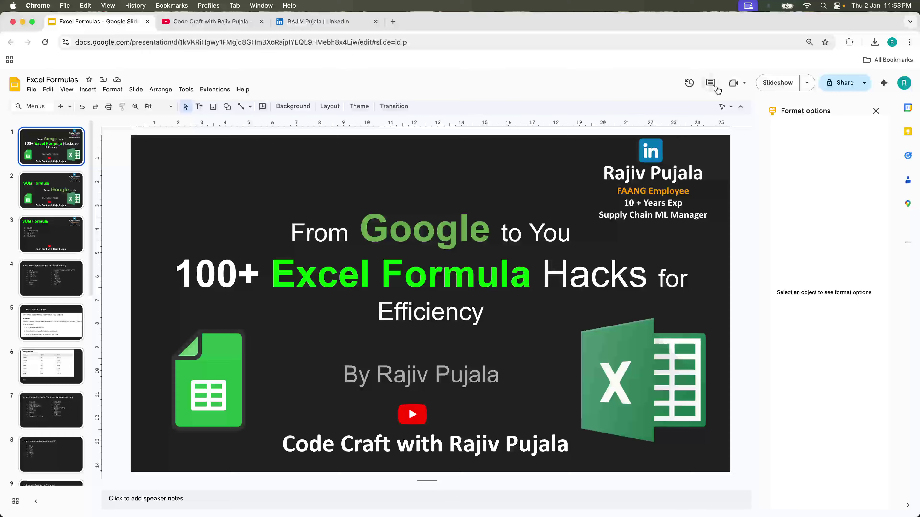
click(770, 90)
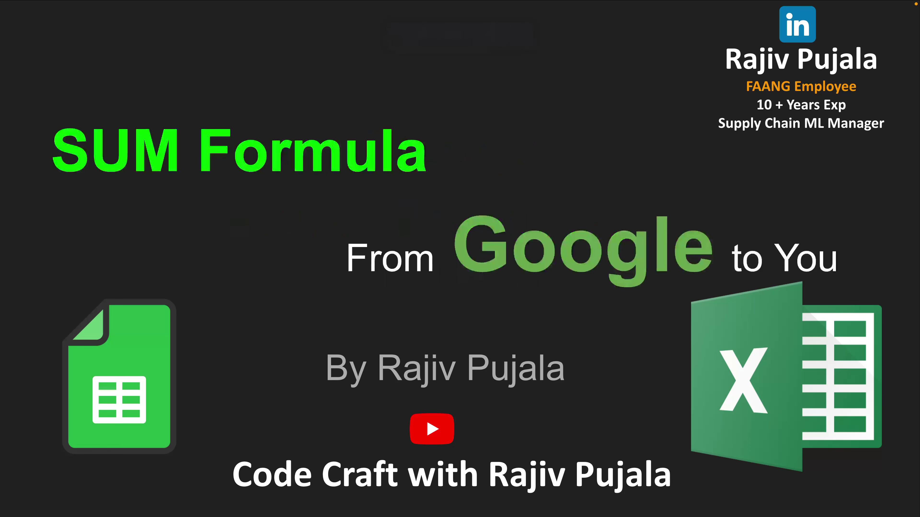
key(Right)
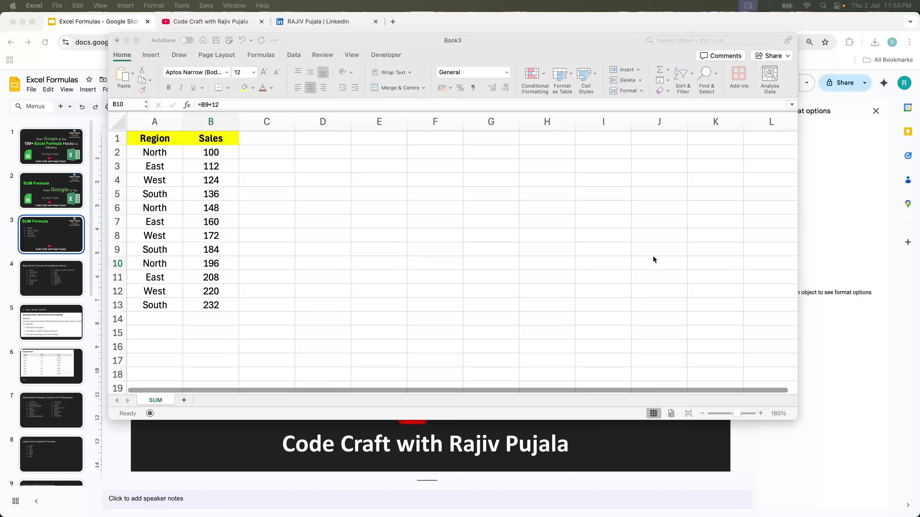
- Switch to the Book3 workbook in Excel, maximize its window and zoom the SUM sheet to 230%
click(493, 33)
double_click(493, 33)
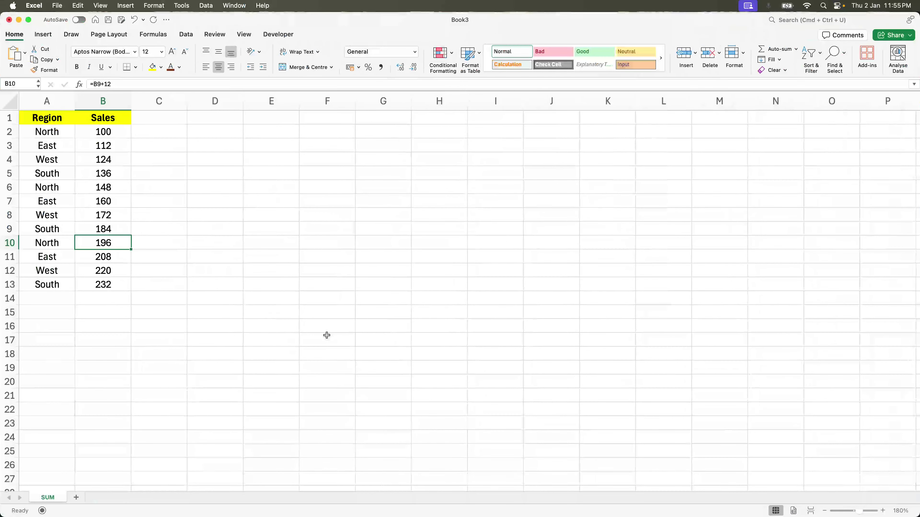
click(882, 511)
click(882, 511)
click(882, 511)
click(882, 511)
click(882, 511)
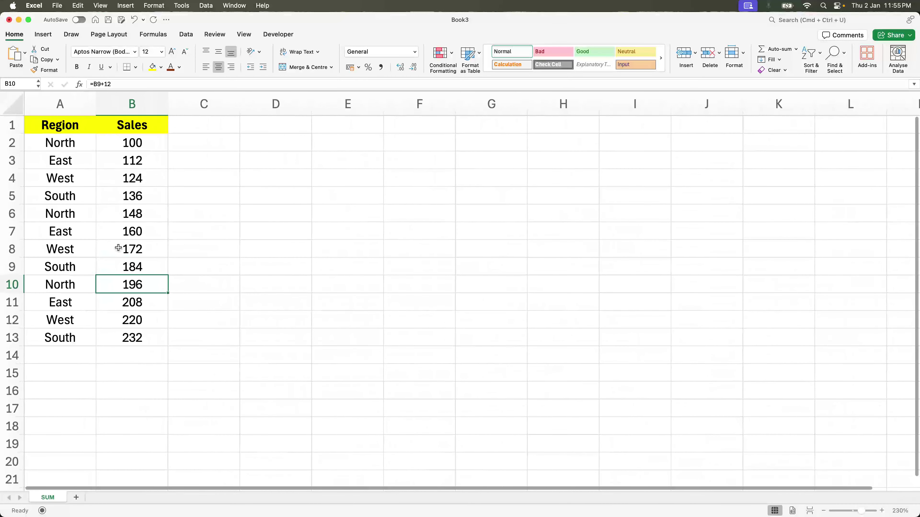
- Examine the Region column and the Sales column of the data in A1:B13
click(121, 169)
click(69, 114)
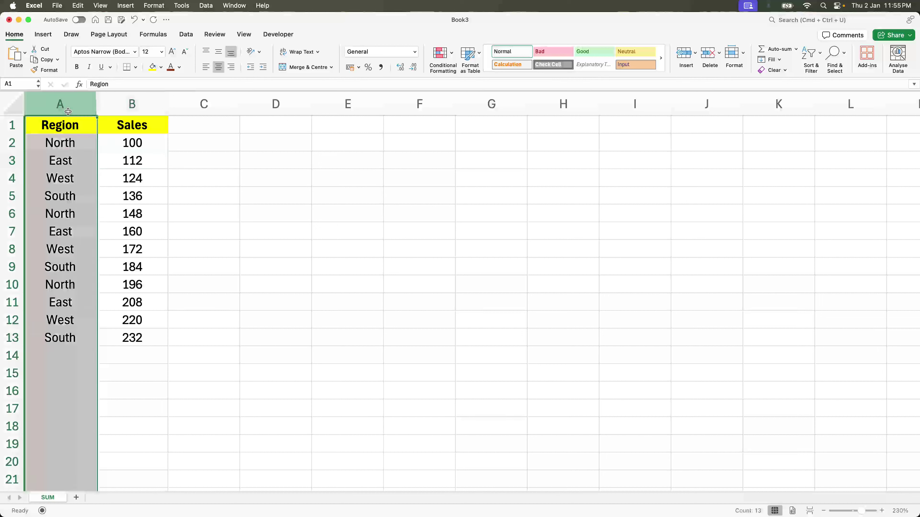
click(59, 142)
click(127, 114)
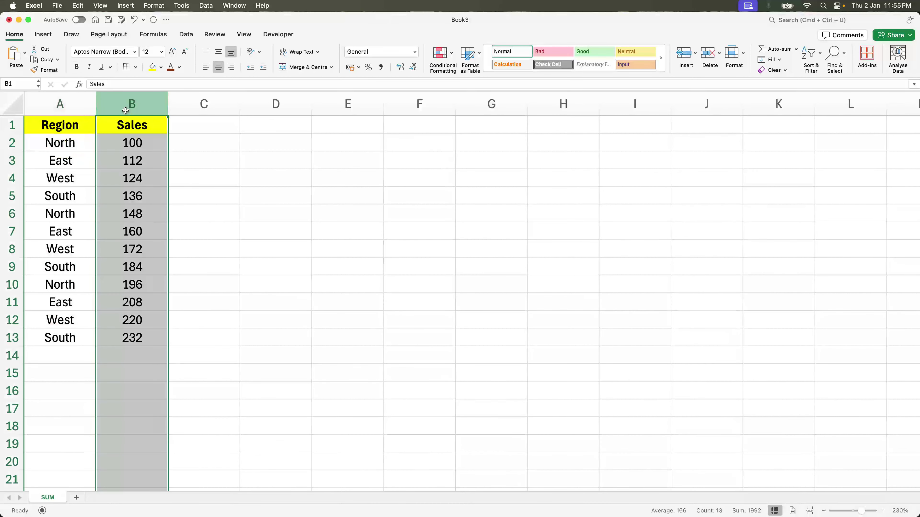
click(133, 138)
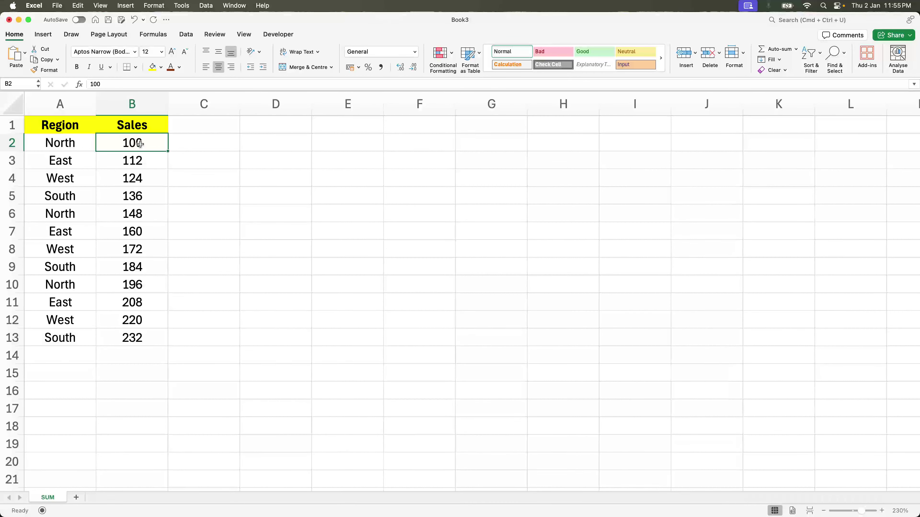
- Enter the label Total in cell A15 below the Region column
click(132, 354)
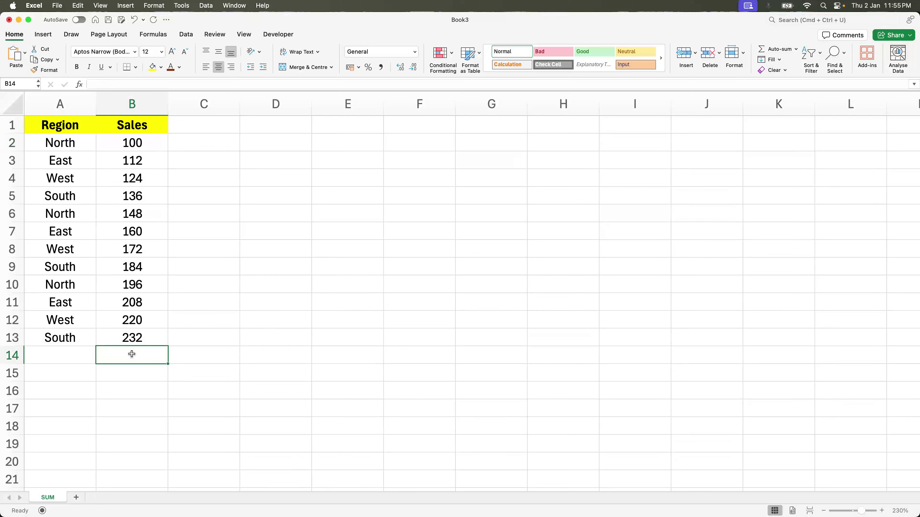
click(76, 356)
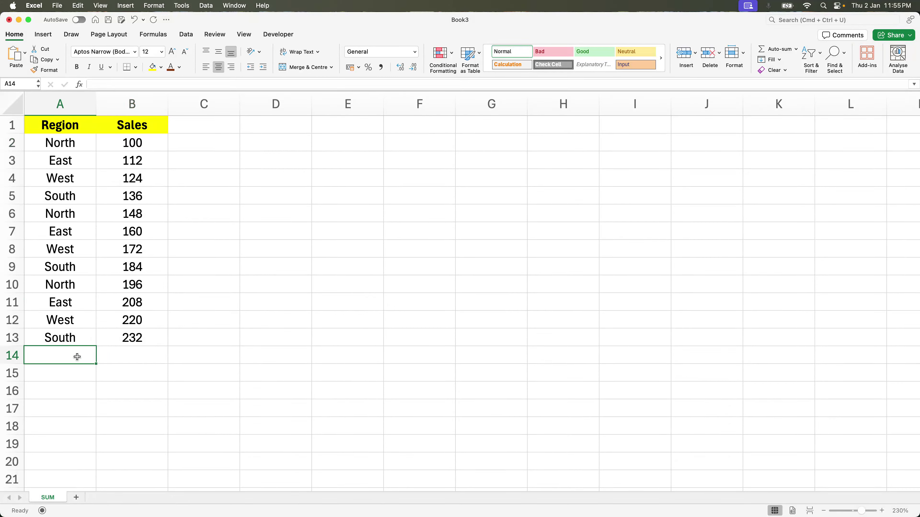
key(Return)
text(Total;)
key(Tab)
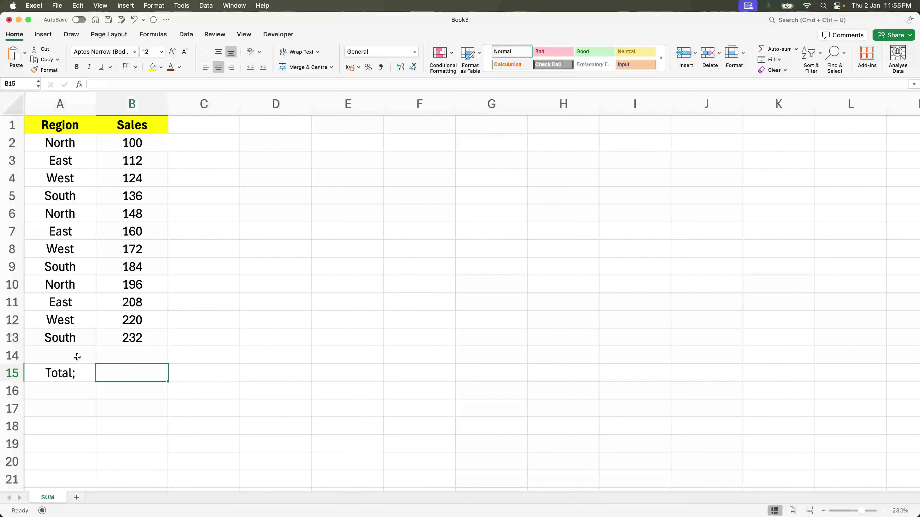
key(Left)
text(Total)
key(Tab)
- Calculate the total sales in cell B15 with the formula =SUM(B2:B13)
text(=)
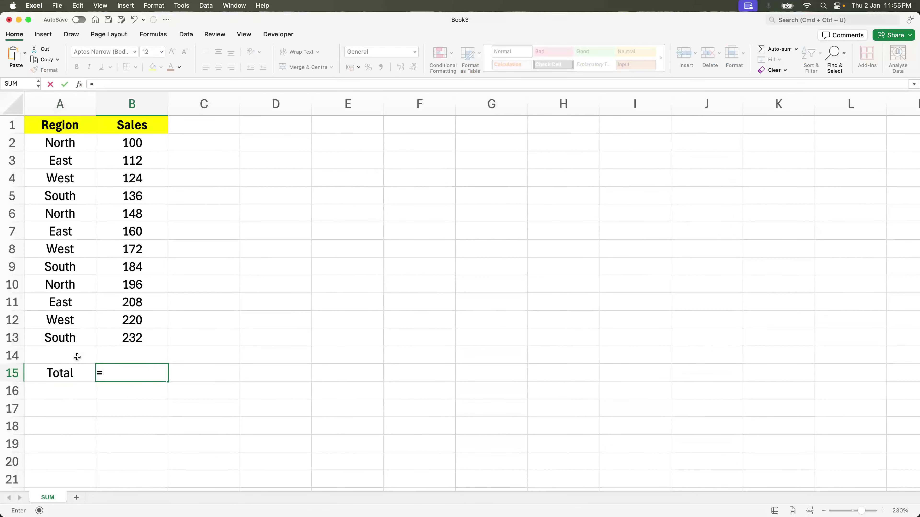
text(su)
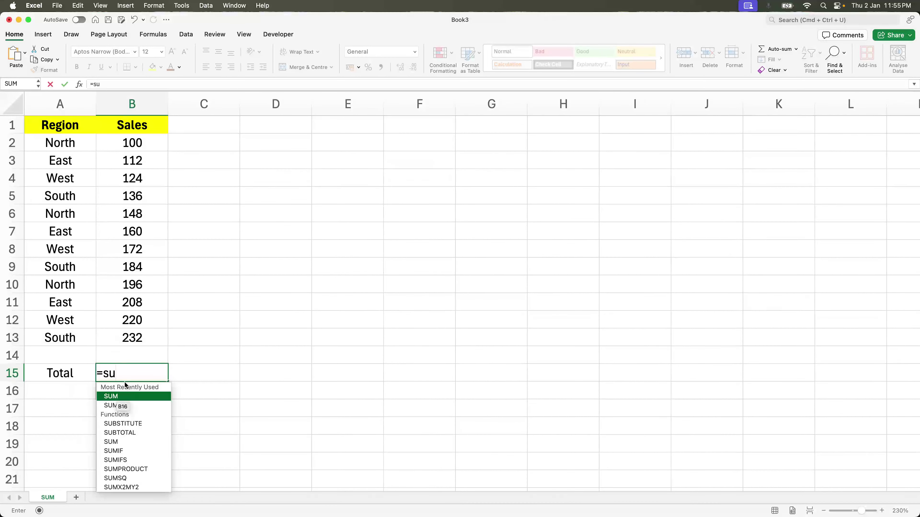
double_click(122, 399)
key(BackSpace)
key(BackSpace)
key(BackSpace)
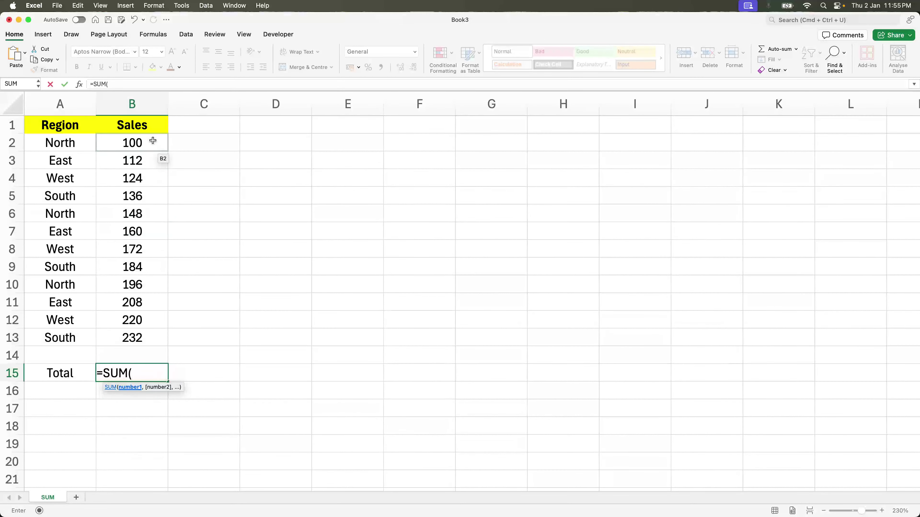
drag(152, 139, 152, 344)
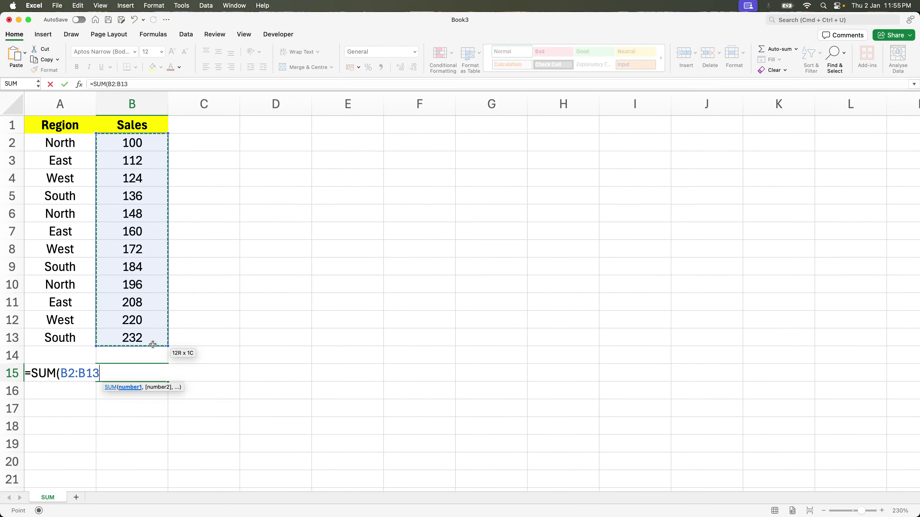
text())
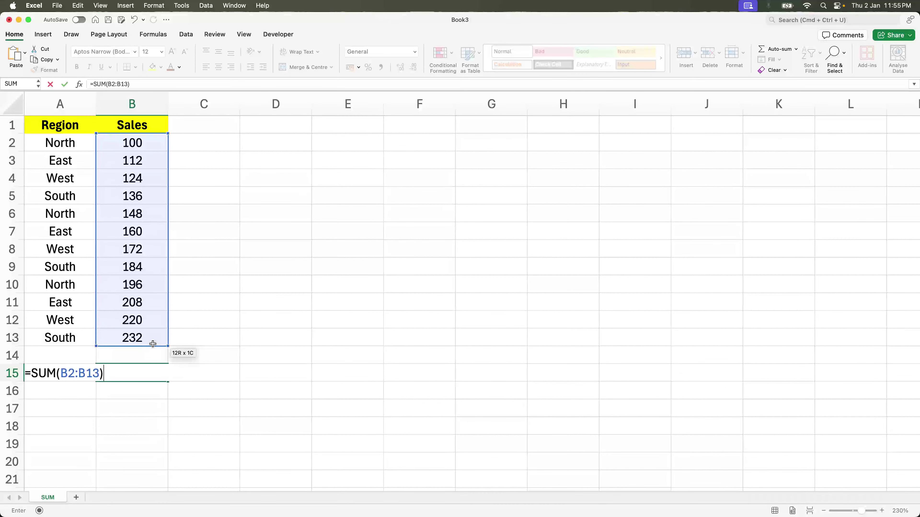
key(Return)
click(149, 367)
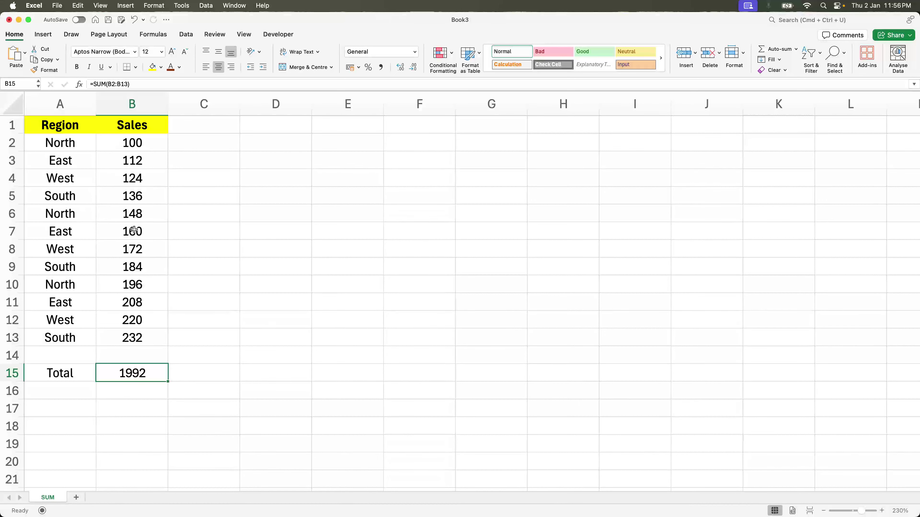
- Copy the Region and Sales data in A1:B13 and paste it starting at cell E1
drag(57, 128, 138, 335)
key(super+c)
click(340, 127)
key(super+v)
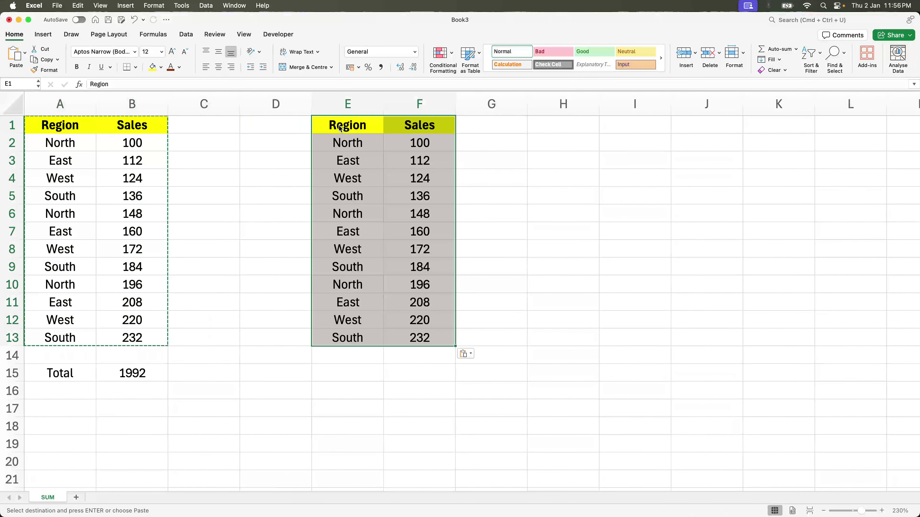
click(350, 156)
click(339, 131)
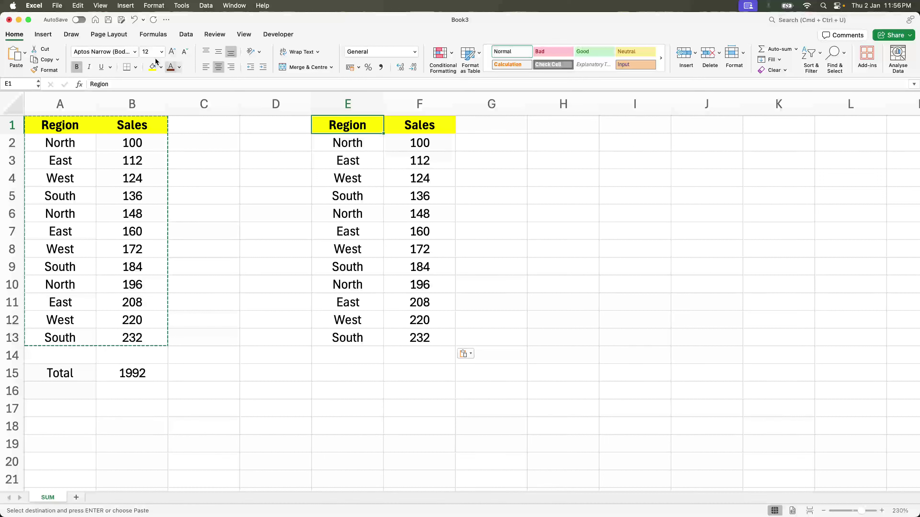
- Convert the copied range E1:F13 into a table with headers
click(43, 35)
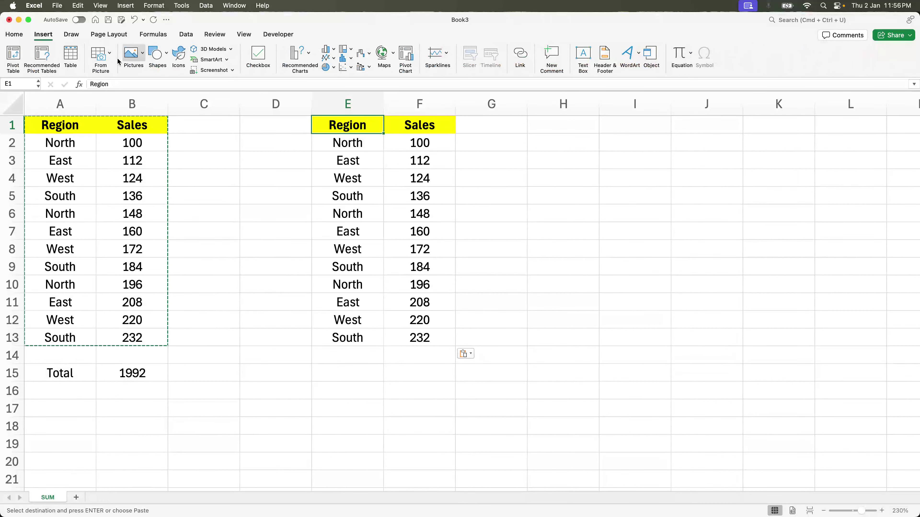
drag(349, 127, 431, 339)
key(Escape)
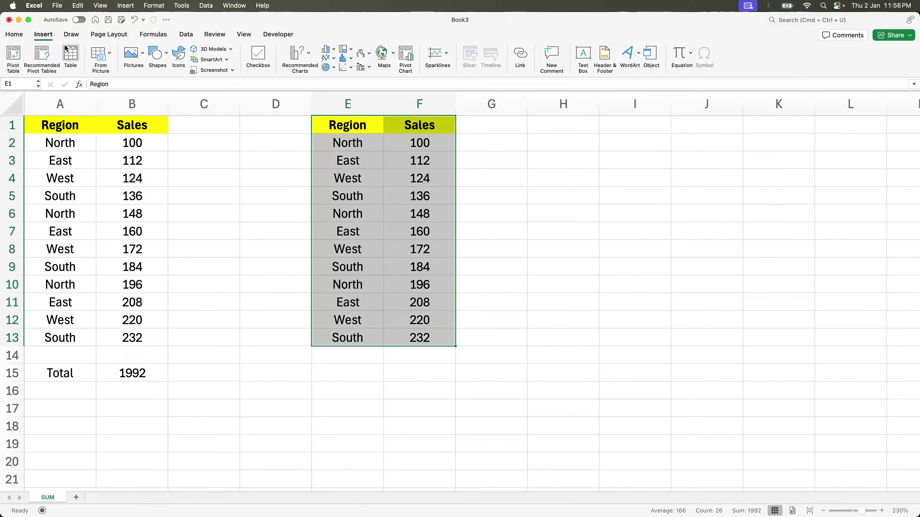
click(73, 58)
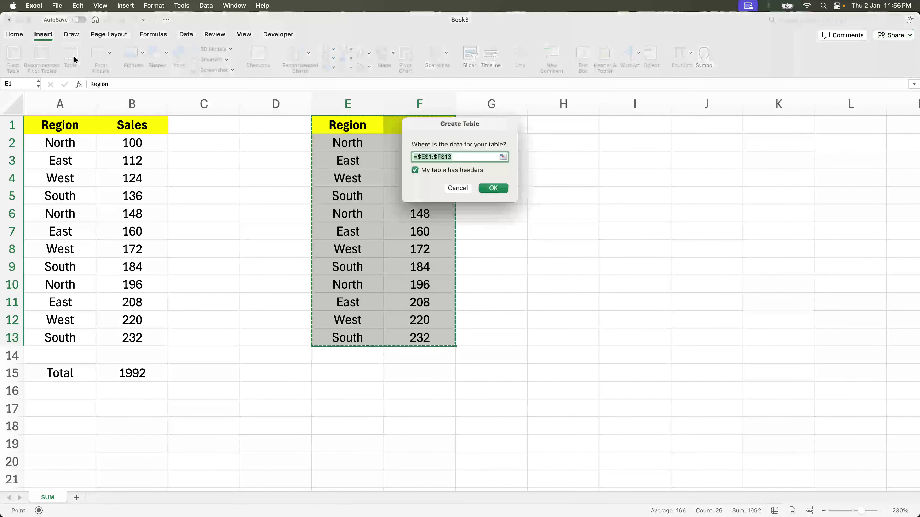
click(493, 188)
click(413, 178)
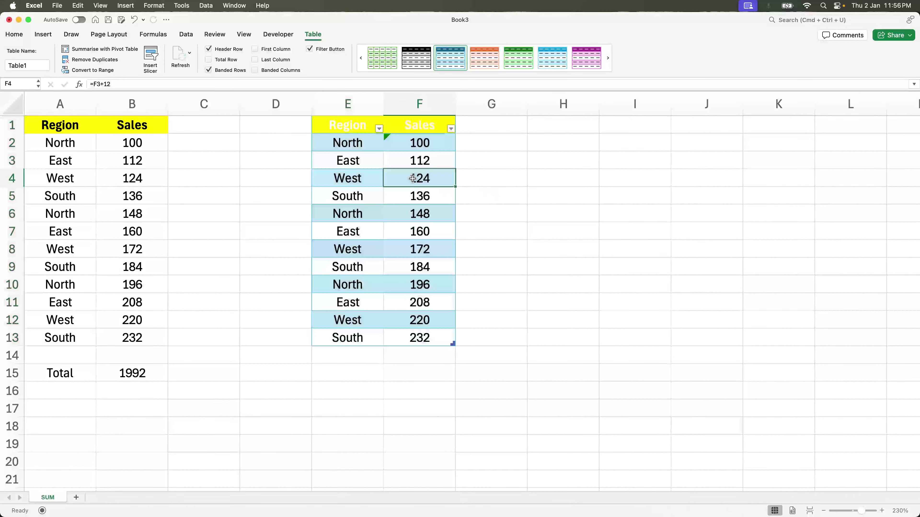
- Compare the plain data range in A1:B13 with the table in E1:F13
click(294, 146)
click(93, 125)
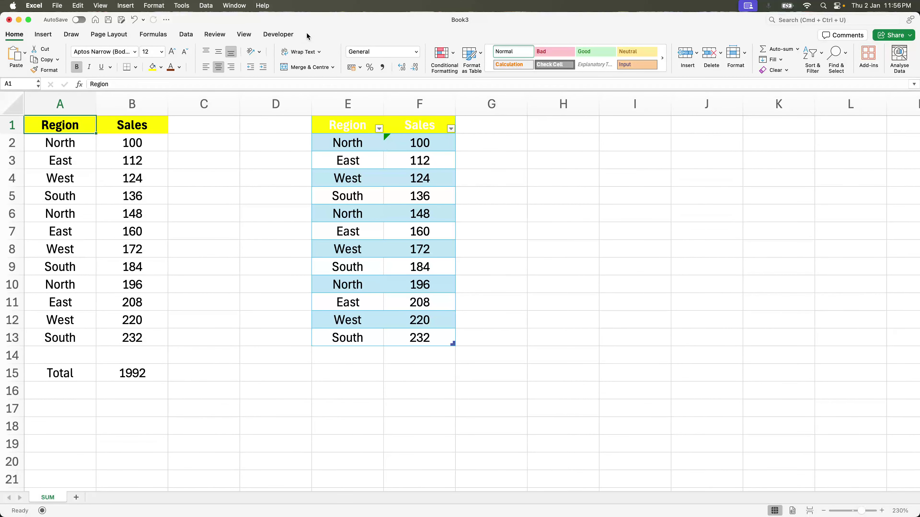
click(346, 130)
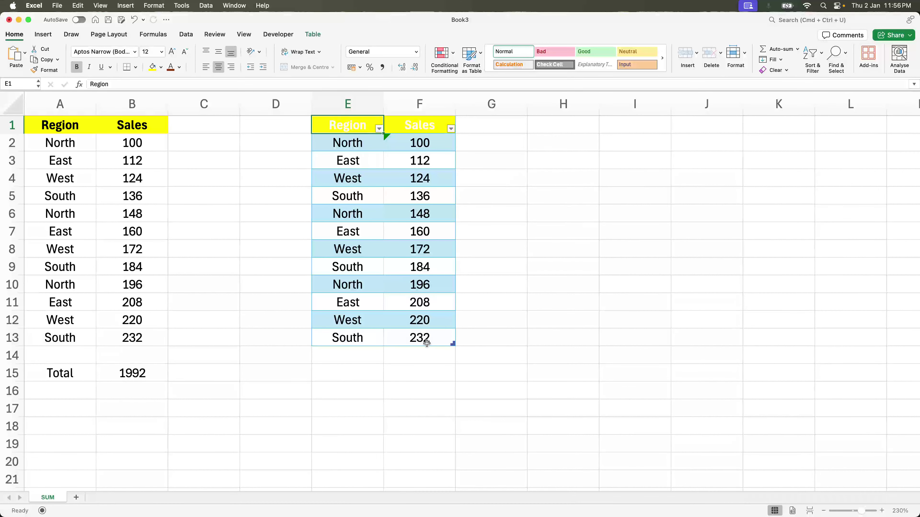
- Enter the label Total in cell E15 below the table
click(366, 372)
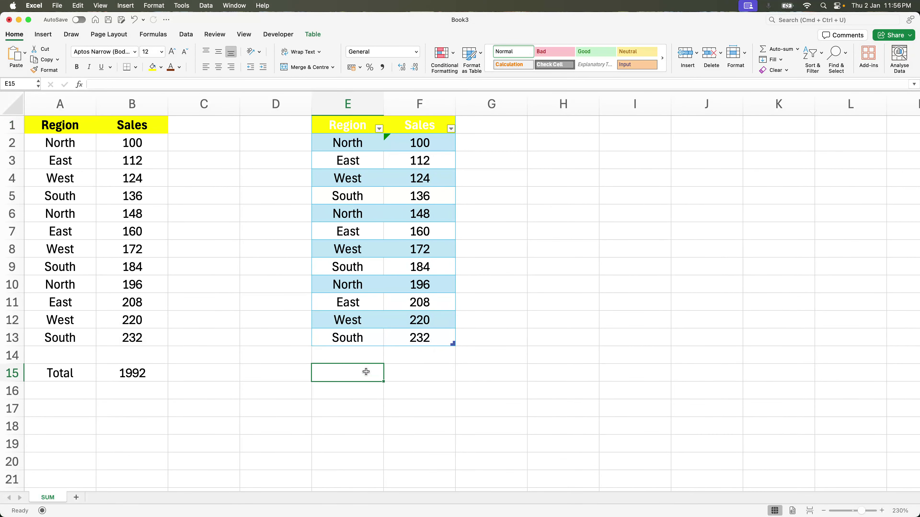
text(Total)
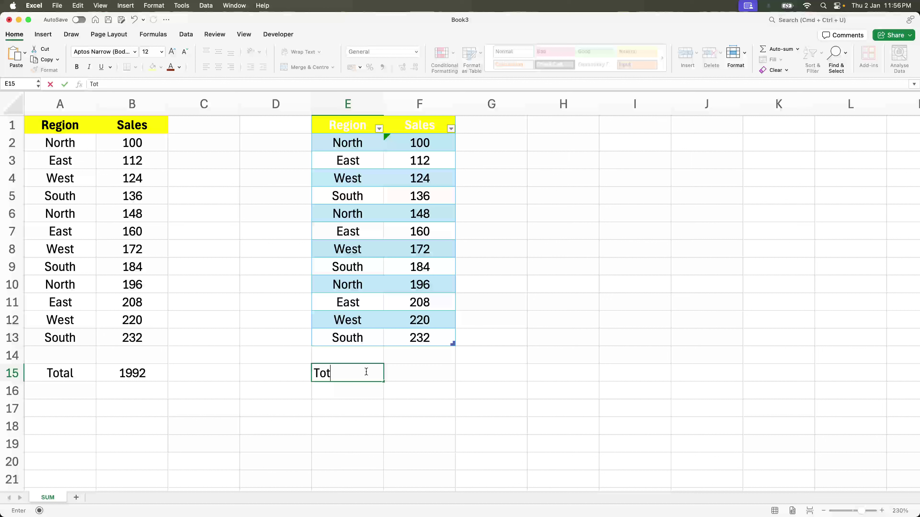
key(Tab)
- Sum the table's Sales column in cell F15 with the formula =SUM(Table1[Sales])
text(=sum()
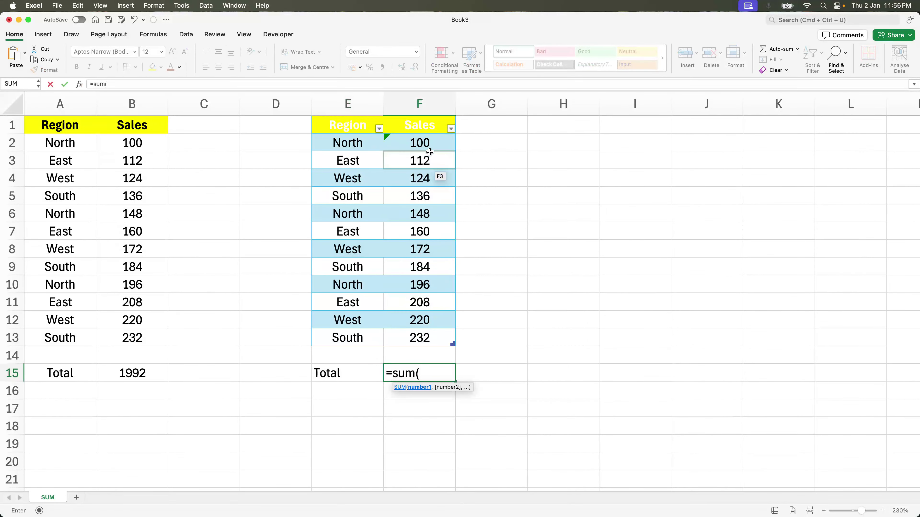
drag(429, 143, 432, 340)
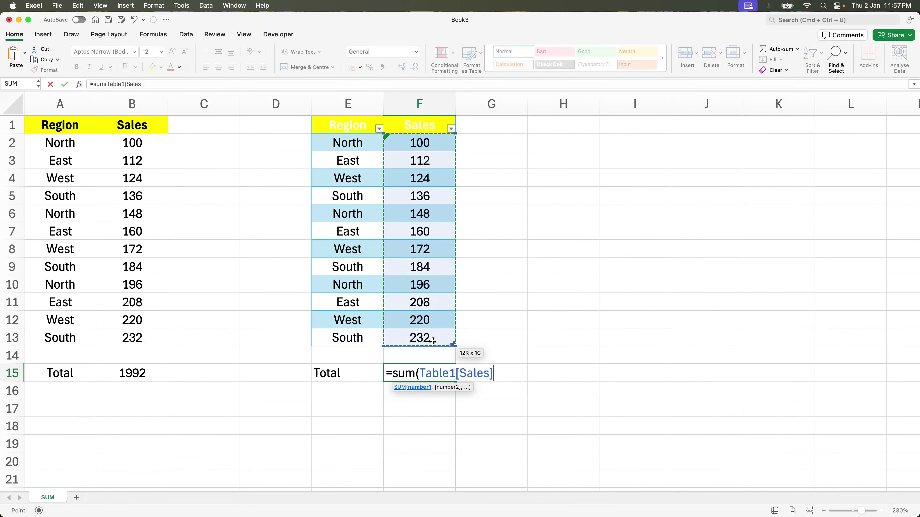
drag(432, 341, 433, 340)
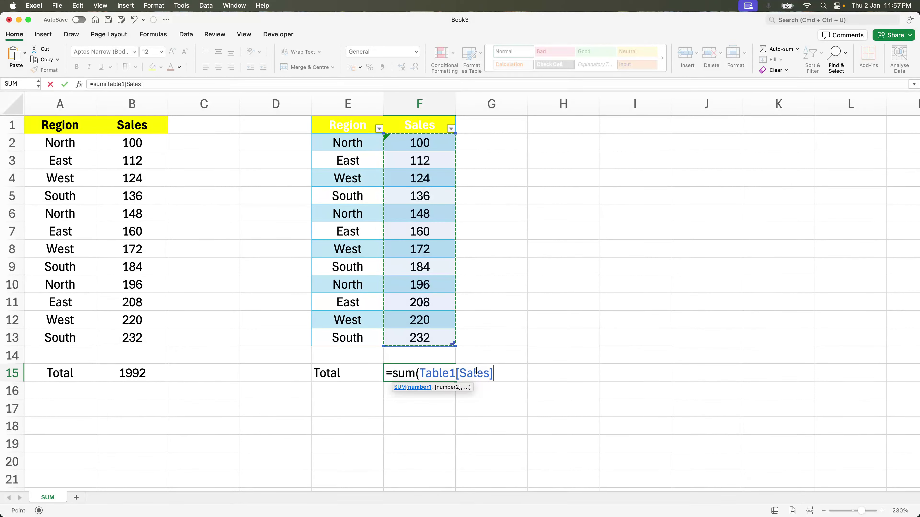
text())
key(Return)
key(Up)
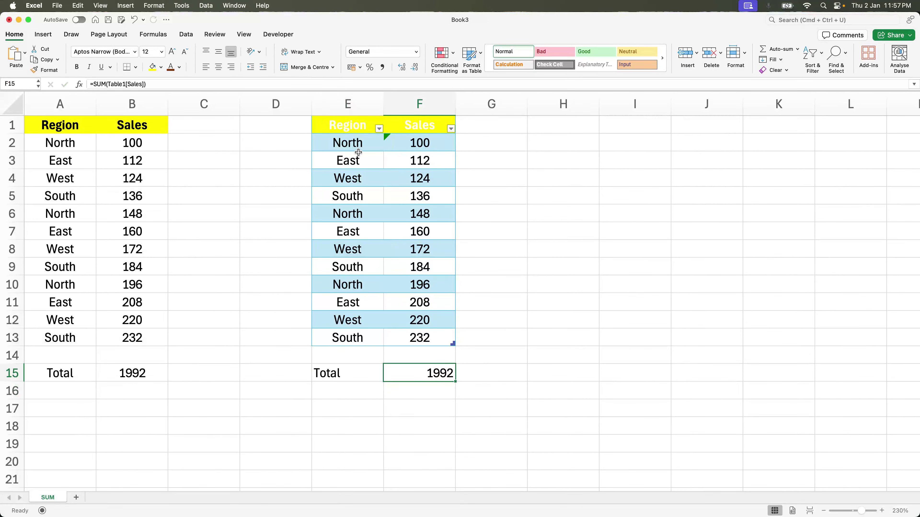
- Rename the table in E1:F13 with a person's first name and check the table reference in the F15 formula
click(333, 148)
click(317, 35)
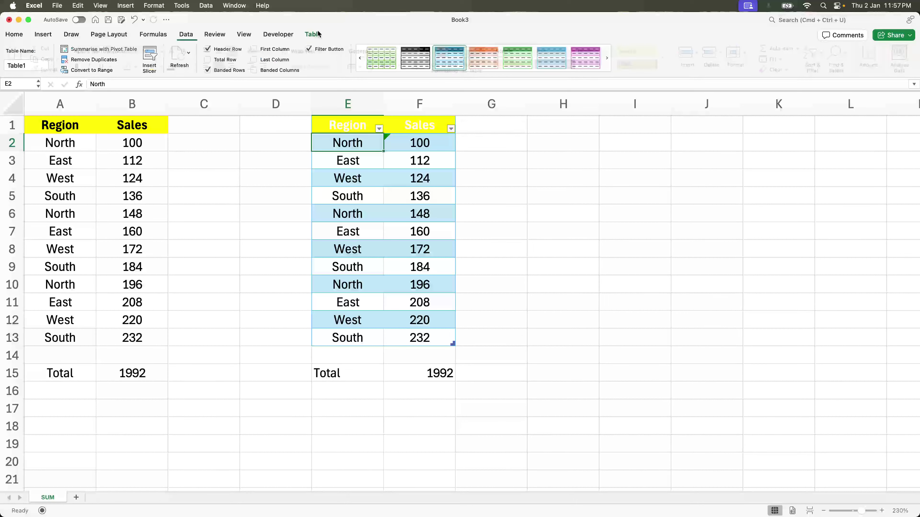
click(32, 67)
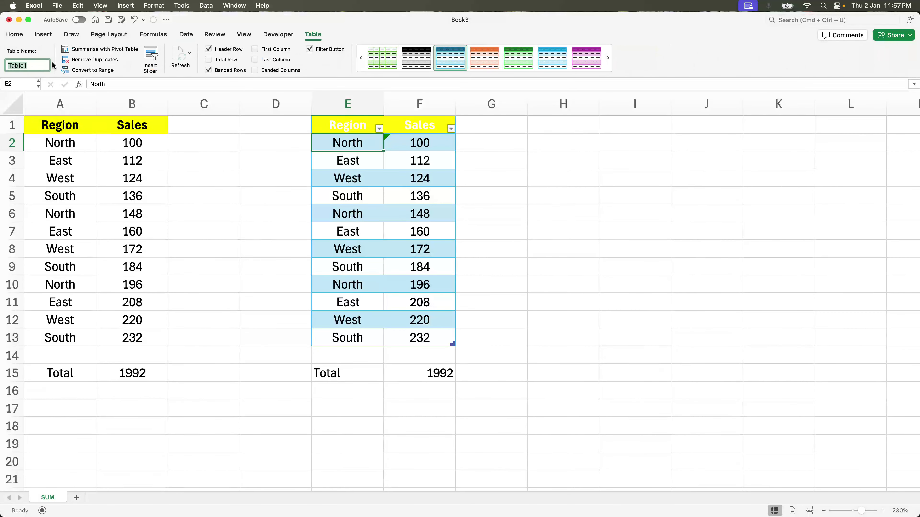
text(Rajiv)
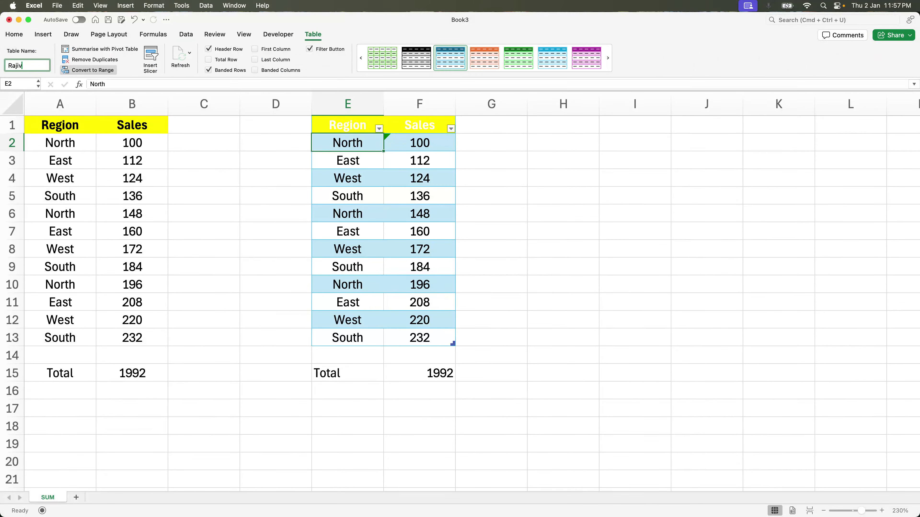
click(414, 419)
click(428, 369)
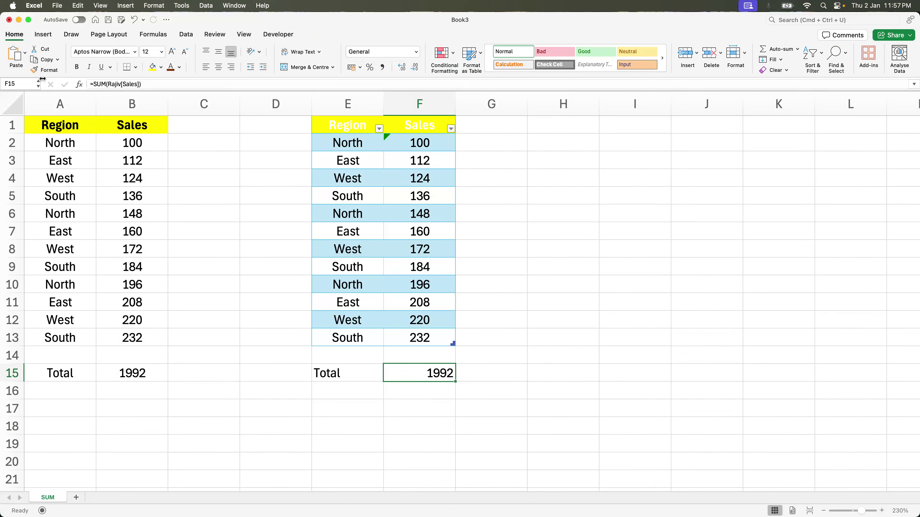
click(344, 127)
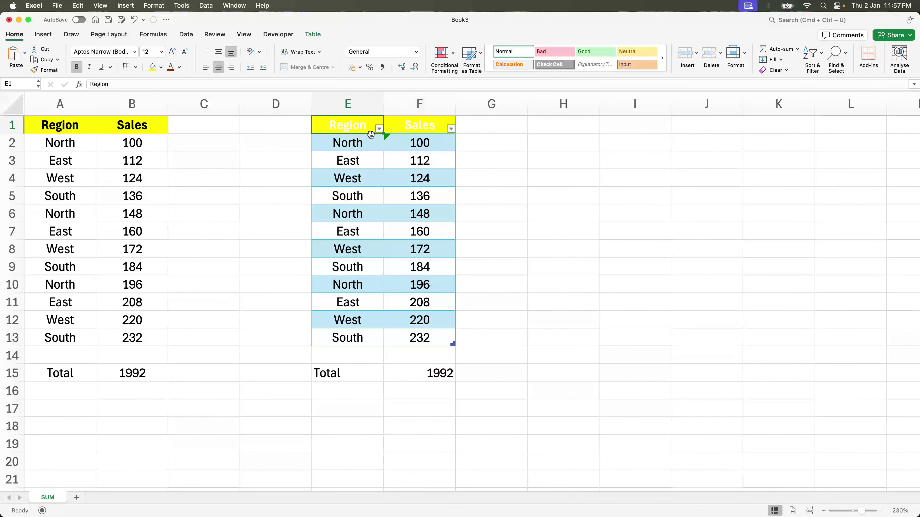
click(313, 35)
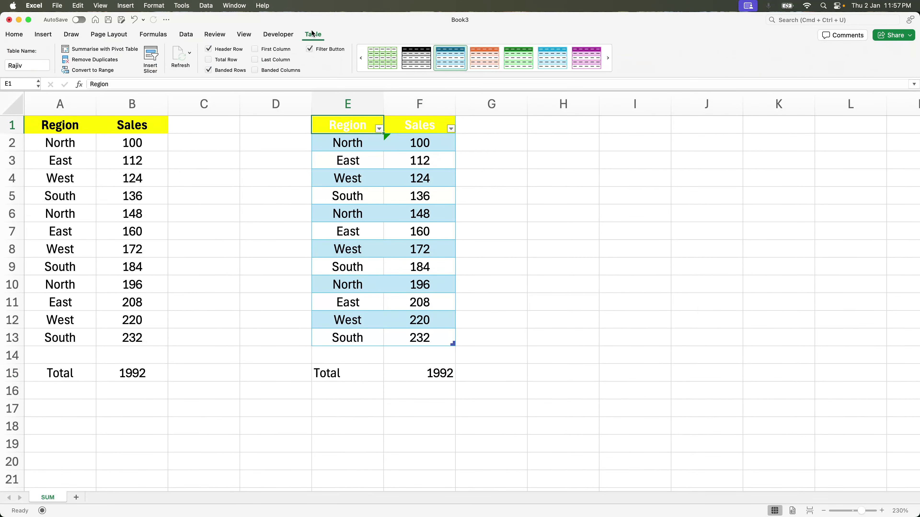
drag(38, 68, 2, 65)
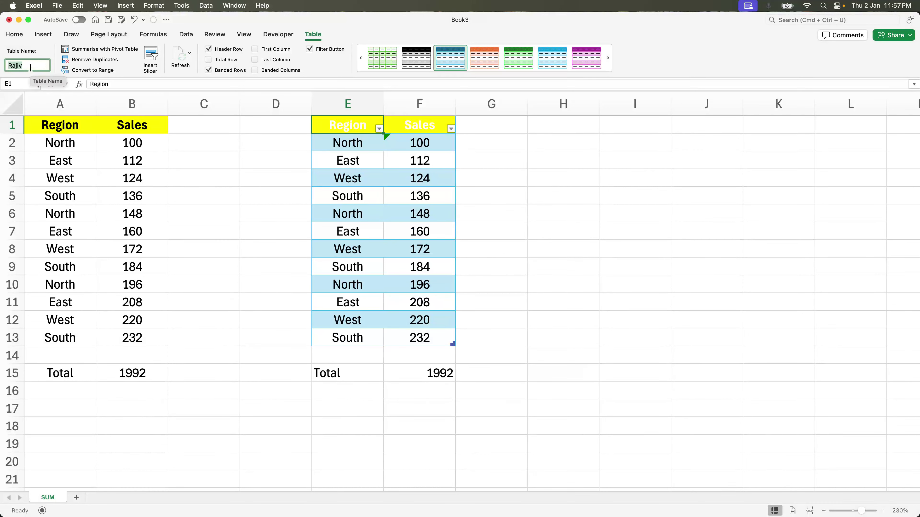
click(135, 205)
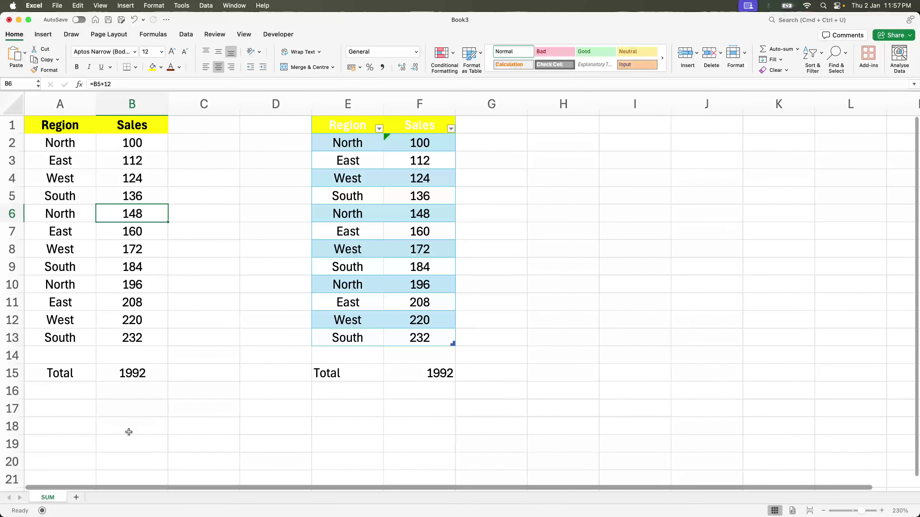
- Add a new worksheet and name it SUMIF
click(76, 498)
double_click(81, 498)
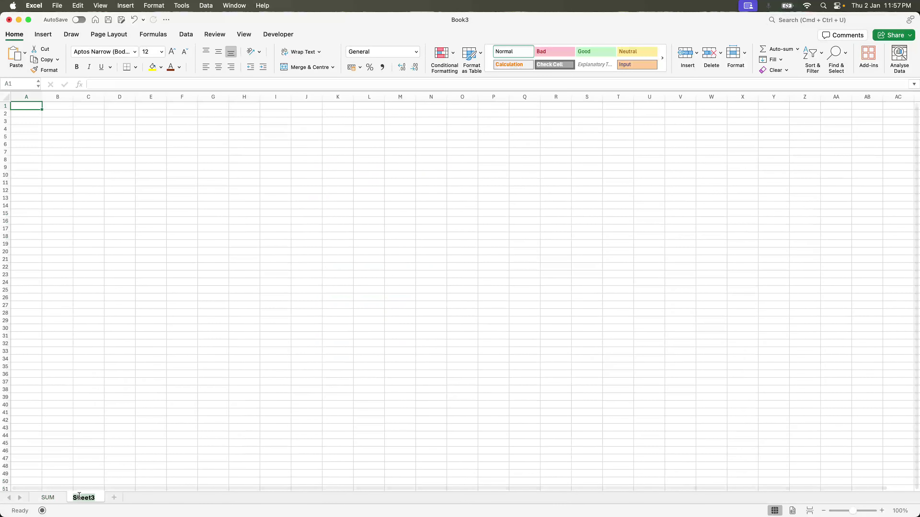
text(SUMIF)
key(Return)
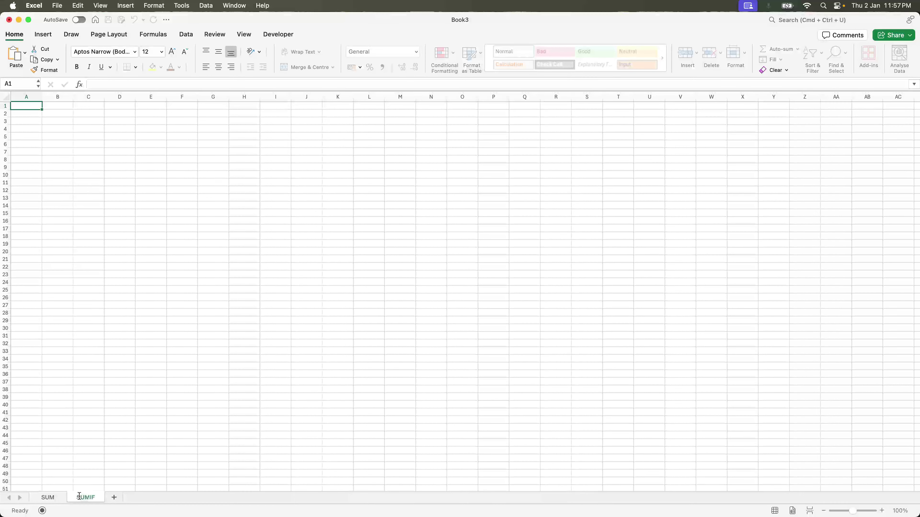
- Copy the sales data A1:B13 from the SUM sheet to cell A1 of the SUMIF sheet
click(882, 512)
click(882, 512)
click(882, 511)
click(882, 511)
click(883, 512)
click(882, 512)
click(883, 511)
click(883, 512)
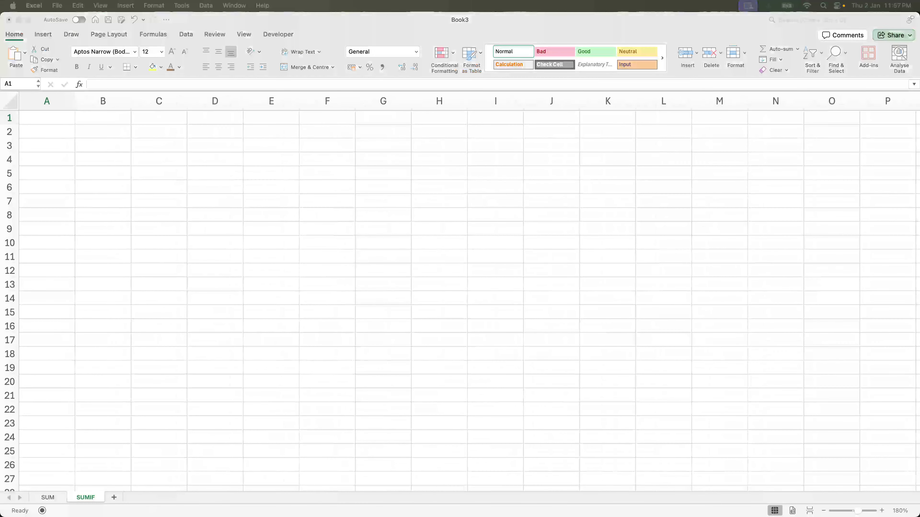
click(48, 498)
click(64, 125)
shift+click(124, 337)
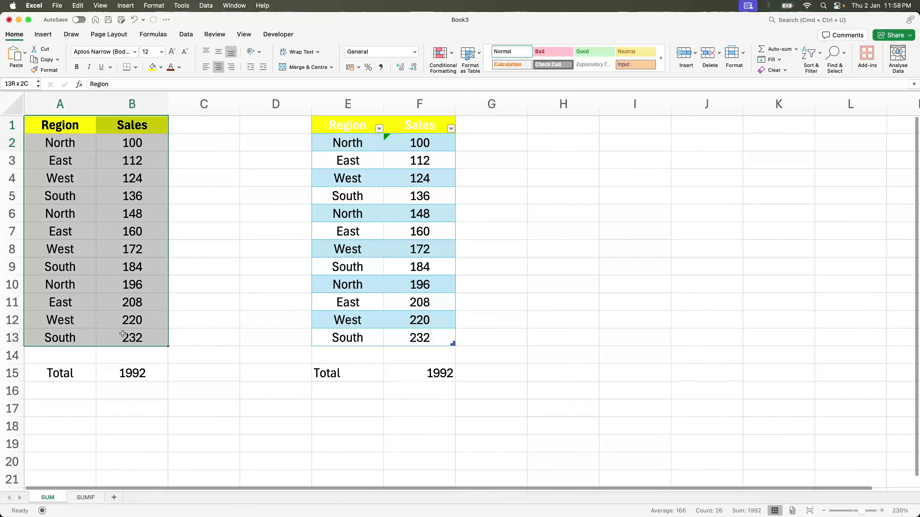
key(BackSpace)
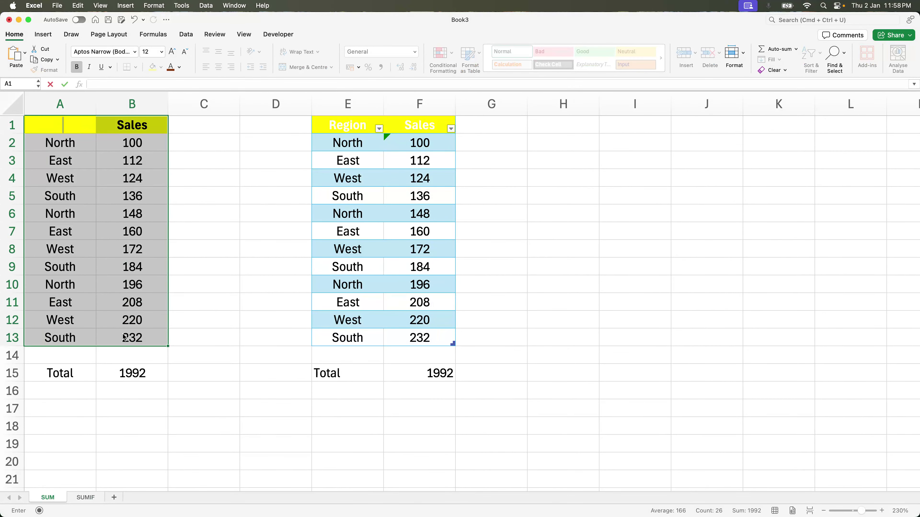
key(Escape)
key(super+c)
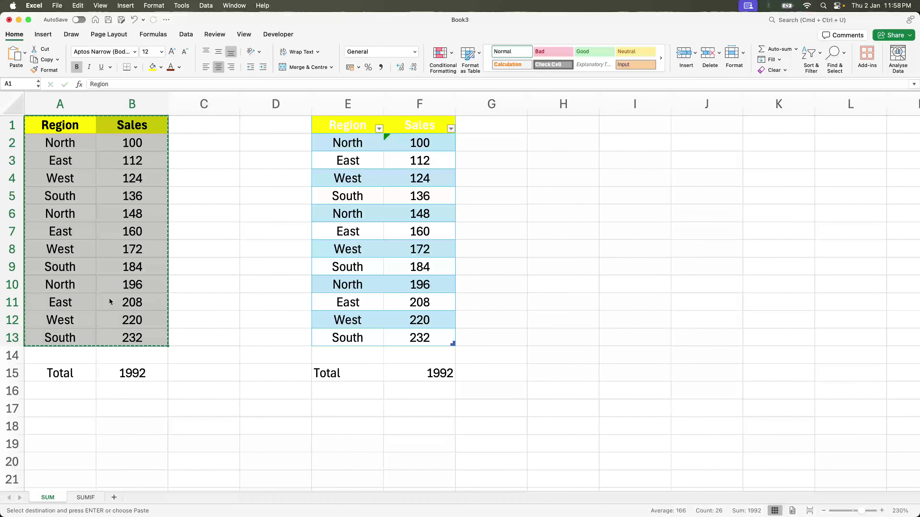
click(85, 497)
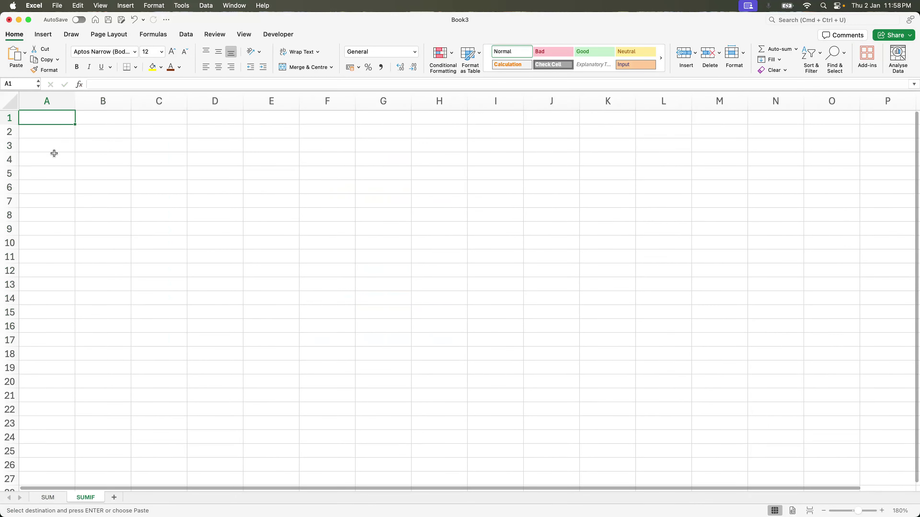
key(super+v)
- Review the regions in A2:A13 and the South row, and label cell A16 Total for only South Region
click(84, 176)
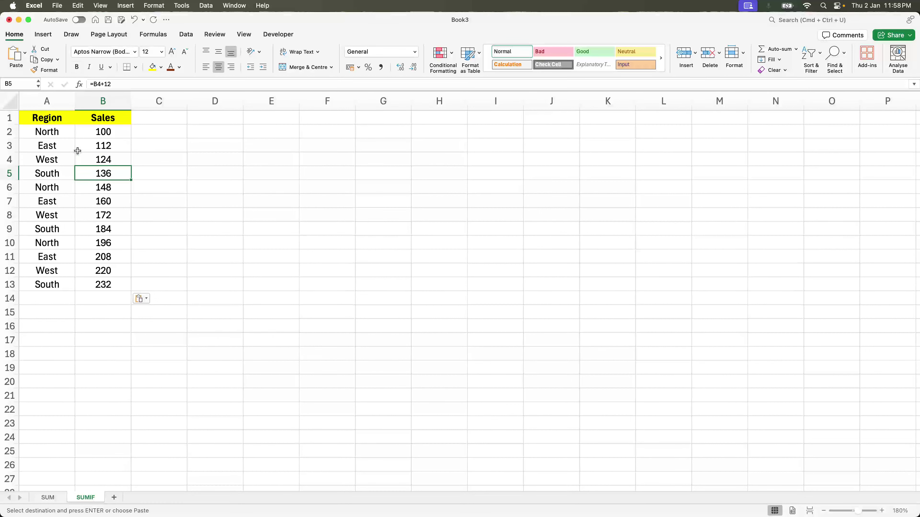
click(70, 144)
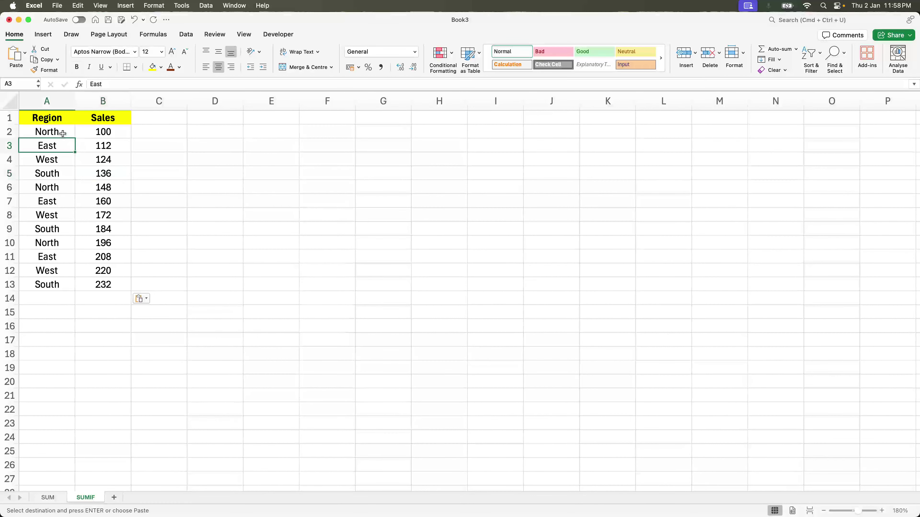
drag(63, 133, 56, 286)
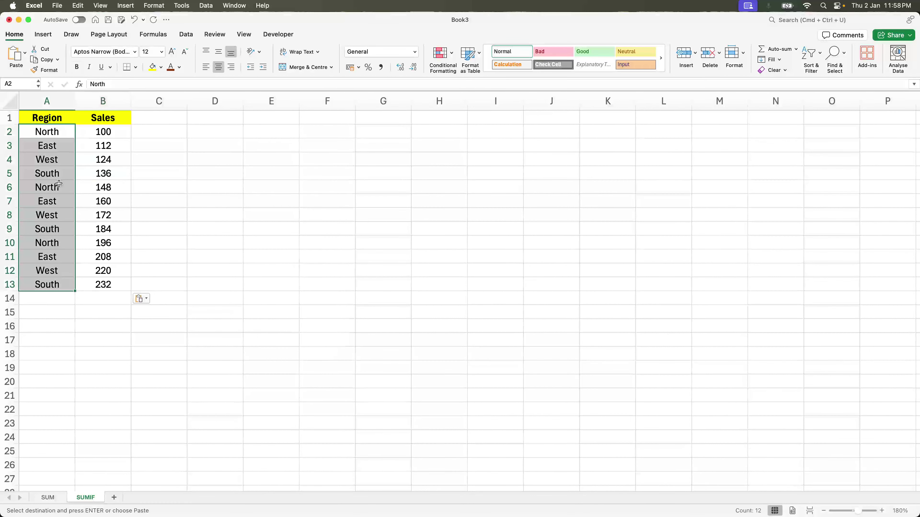
click(60, 174)
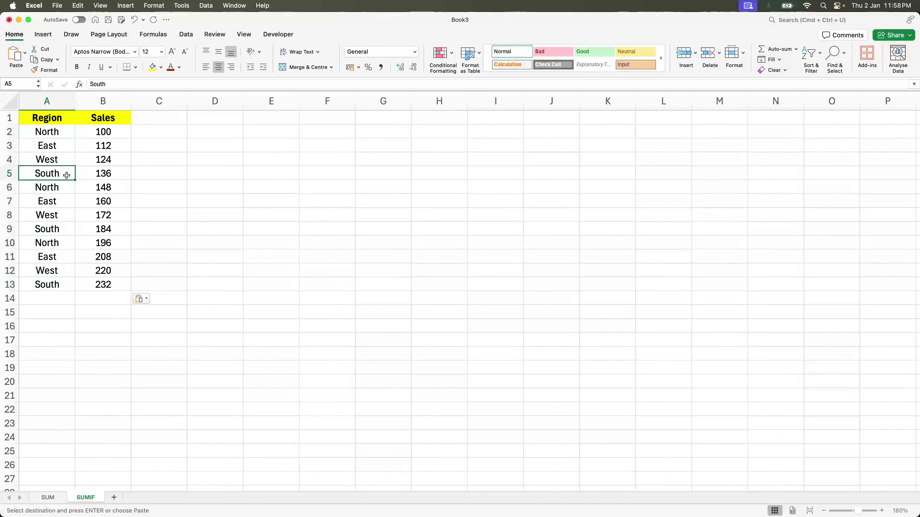
click(14, 175)
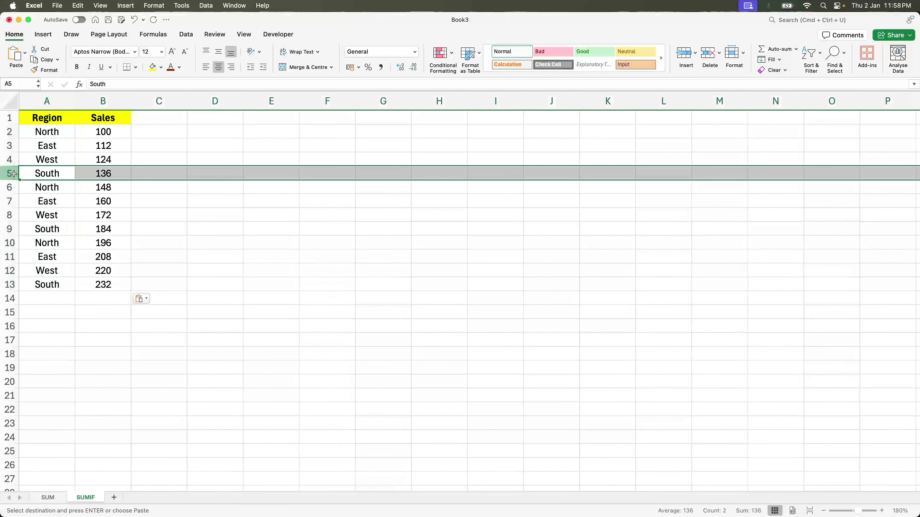
click(47, 321)
text(Toa)
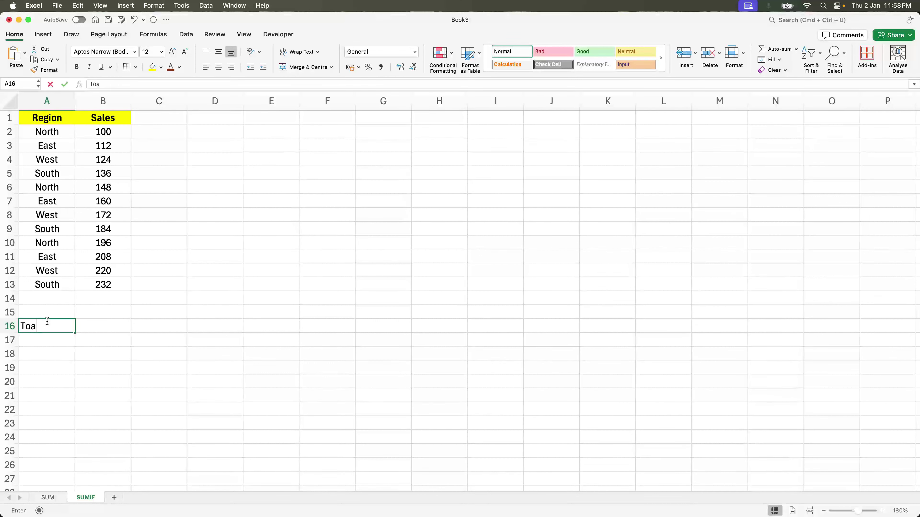
key(BackSpace)
text(tal for )
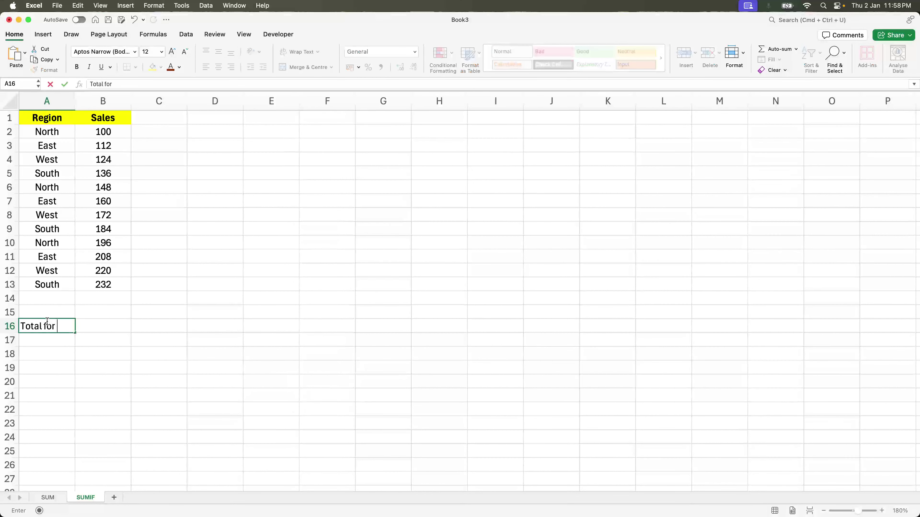
text(only South)
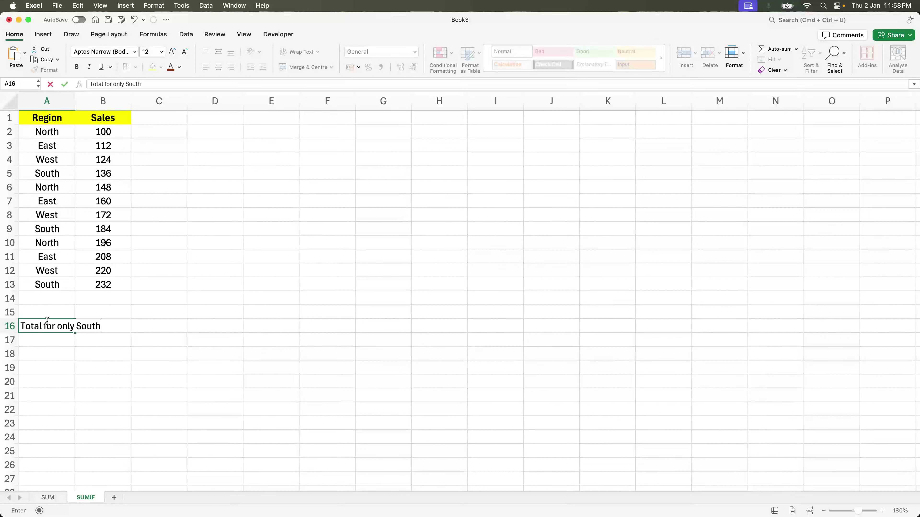
text( Regiu)
text(n)
key(Return)
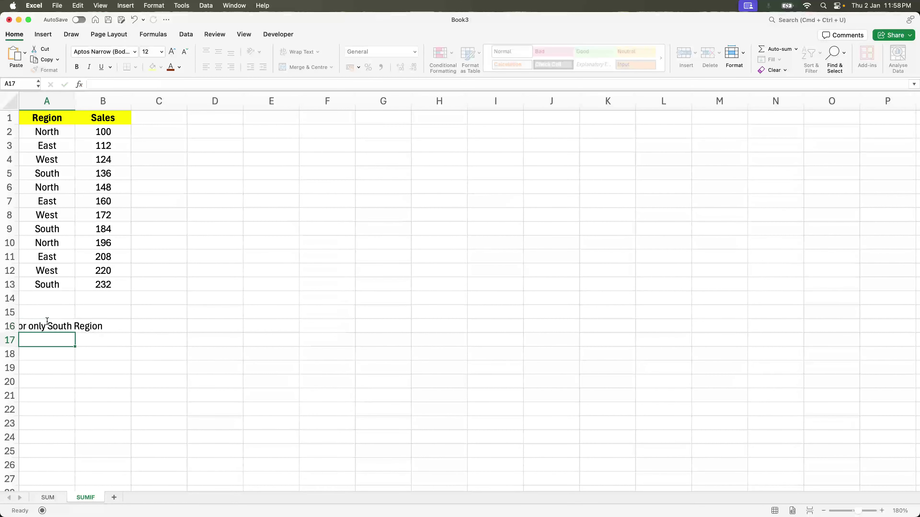
- Enter the unfinished formula =sumif in cell B16 beside the South Region label
click(881, 511)
click(882, 510)
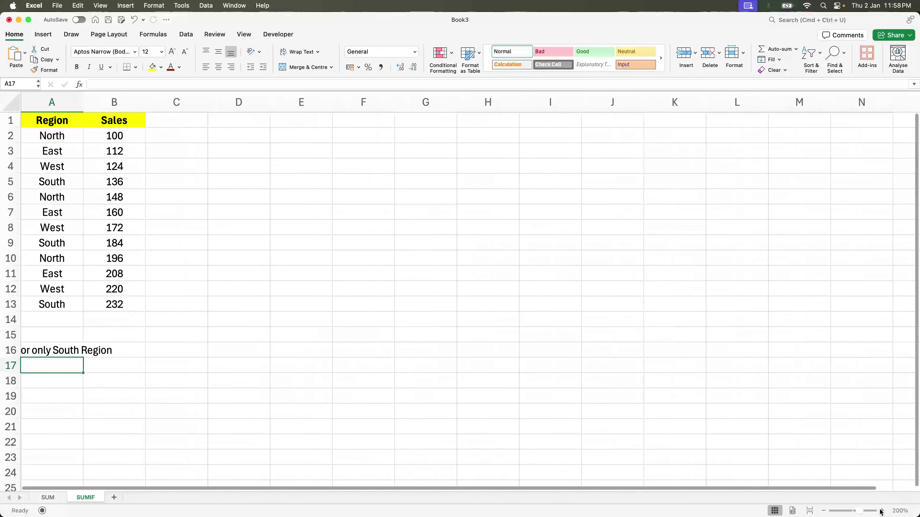
click(882, 511)
click(881, 511)
click(139, 378)
text(=sumif)
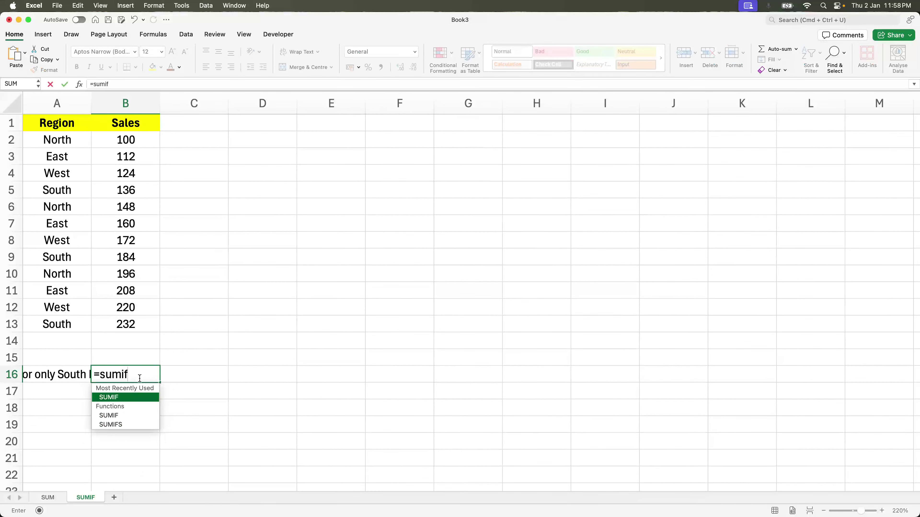
click(328, 257)
click(385, 208)
double_click(387, 209)
text(I)
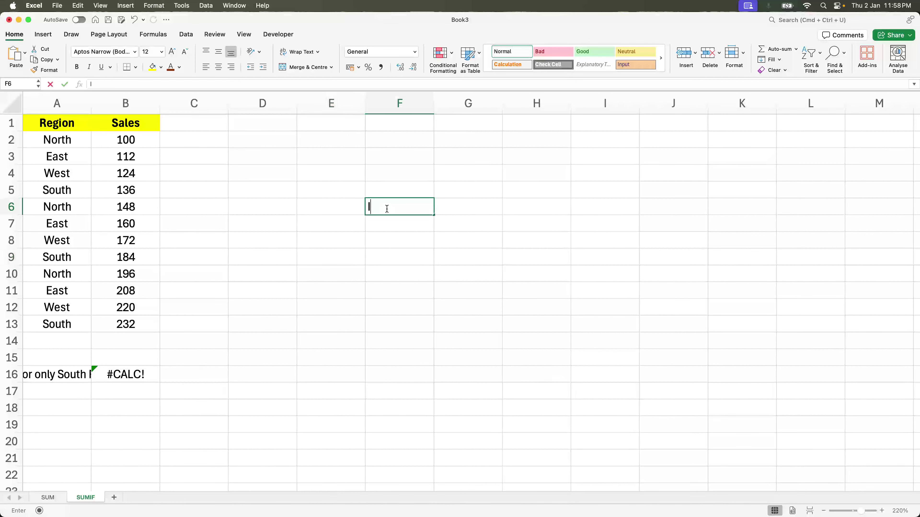
text(F)
key(Escape)
- Enter the headers Num 1 in cell E6 and Num 2 in cell F6
key(Left)
text(A)
key(Escape)
text(Num 1)
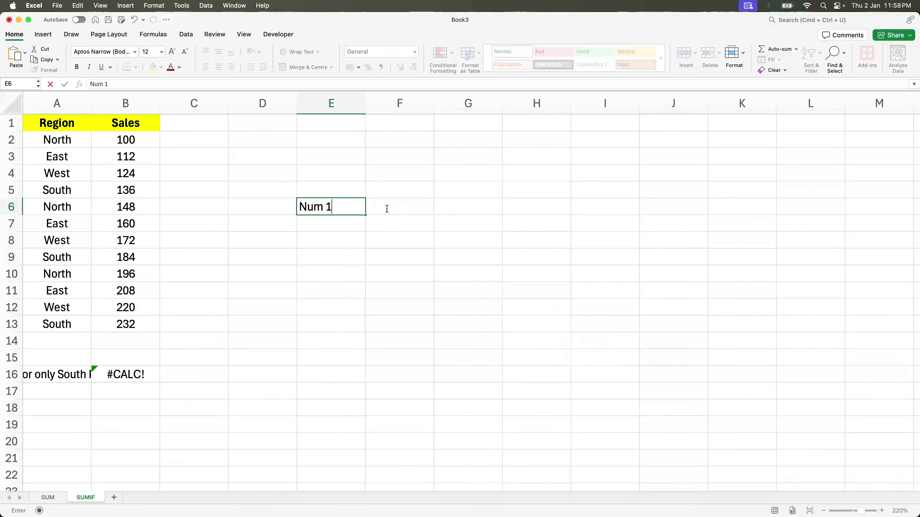
key(Tab)
text(Num 3)
key(Return)
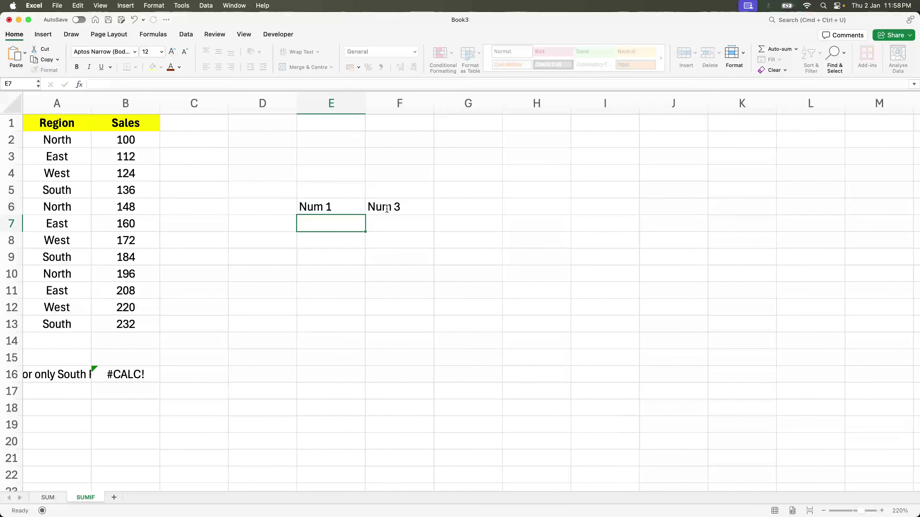
key(Up)
key(Right)
text(Num 2)
key(Return)
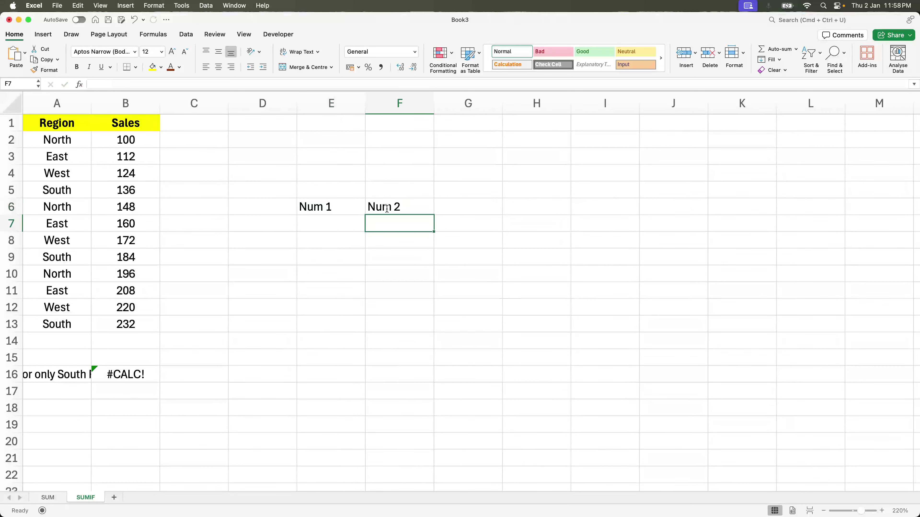
- Fill row 7 with the label If in D7, 10 in E7 and 20 in F7
key(Left)
key(Left)
text(If)
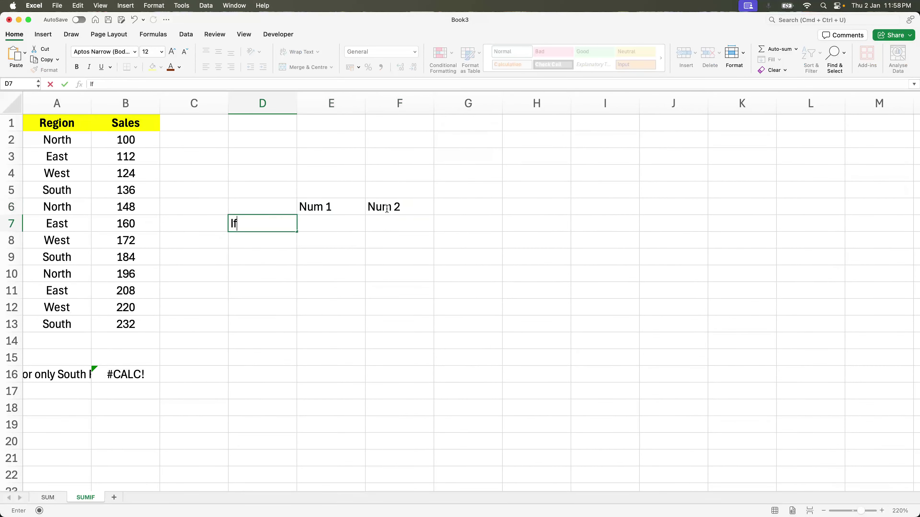
key(Tab)
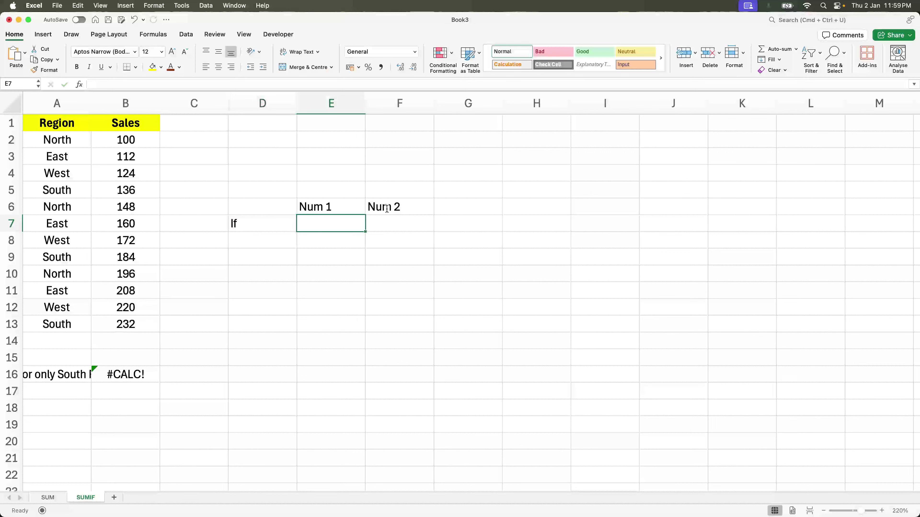
text(10)
key(Tab)
text(20)
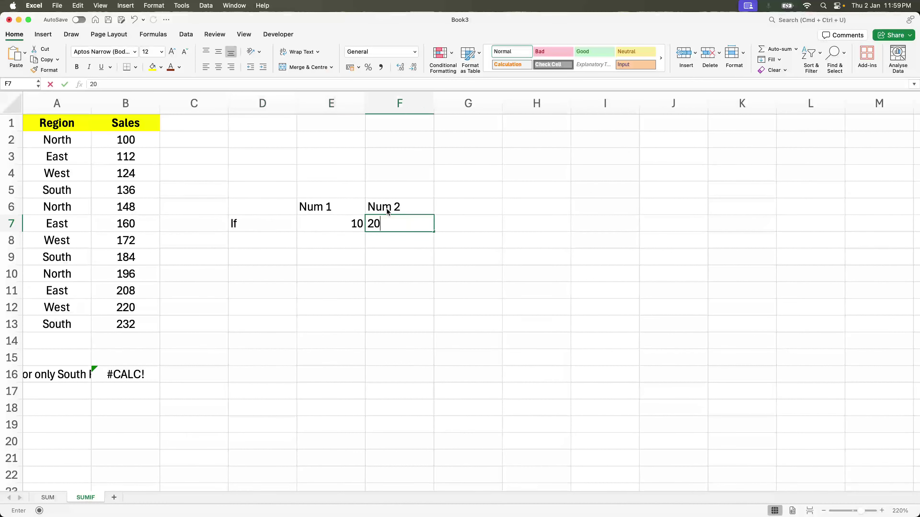
key(Return)
click(273, 223)
click(339, 227)
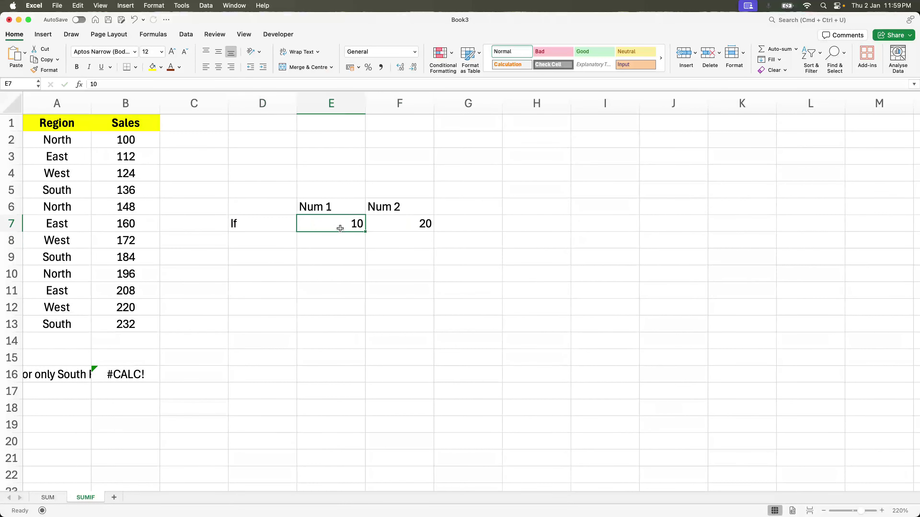
click(417, 225)
click(268, 231)
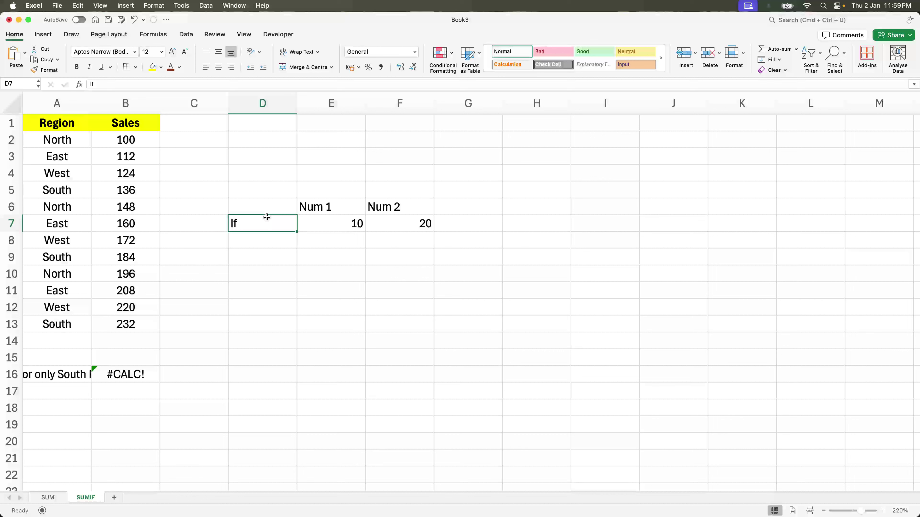
- Replace the label in cell D7 with A and go over the two numbers beside it
click(256, 210)
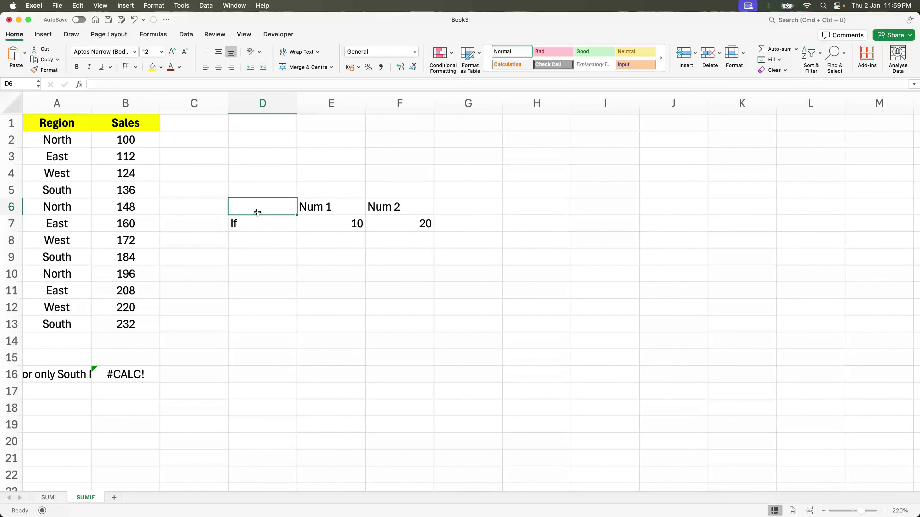
click(253, 230)
text(A)
key(Return)
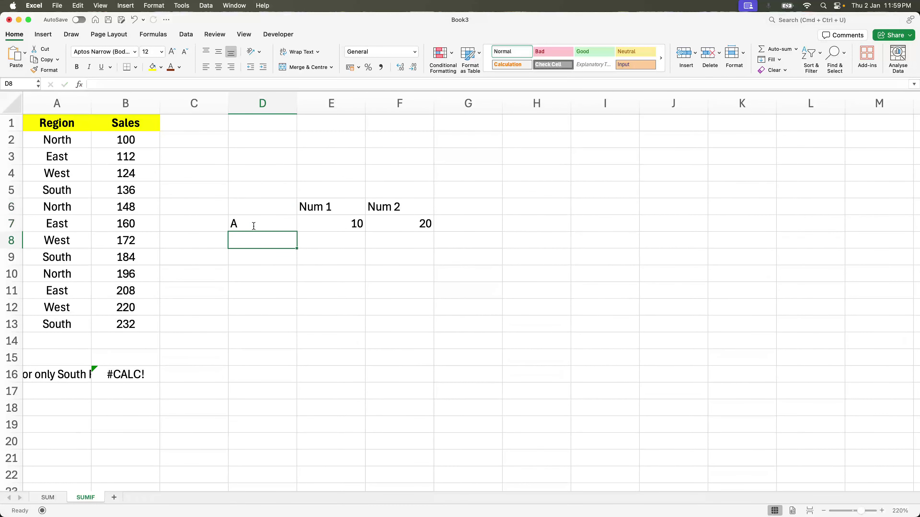
key(Up)
key(Right)
key(Down)
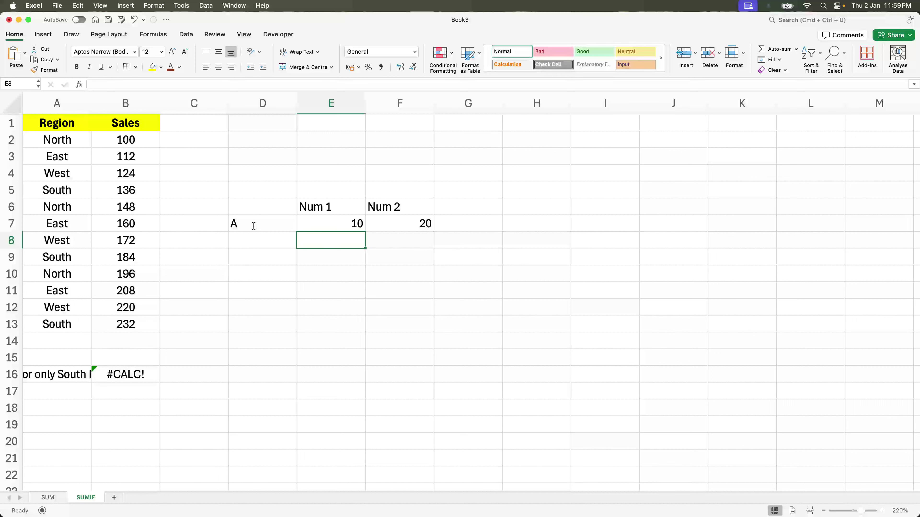
key(Up)
key(Right)
key(Left)
key(Down)
key(Up)
key(Down)
- Enter the formula =SUMIF(A2:A13, "North", B2:B13) in cell B16
click(126, 374)
text(=sumi)
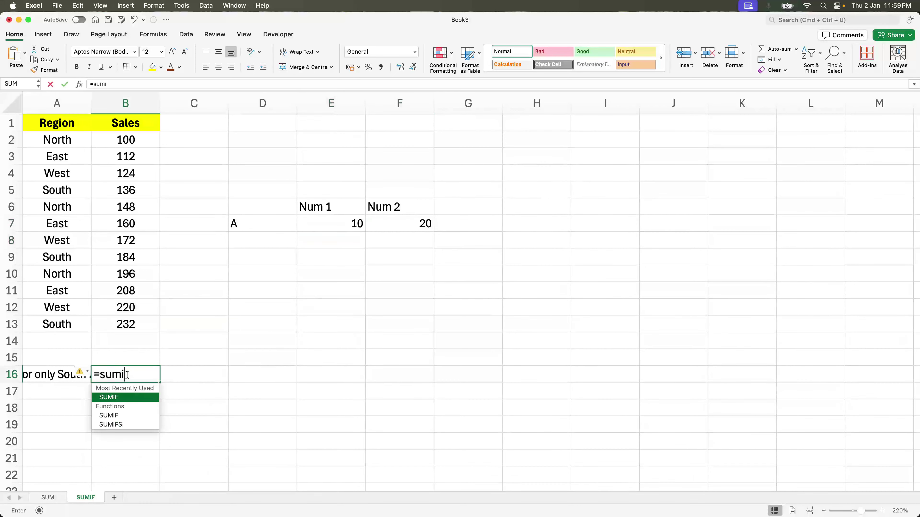
text(f)
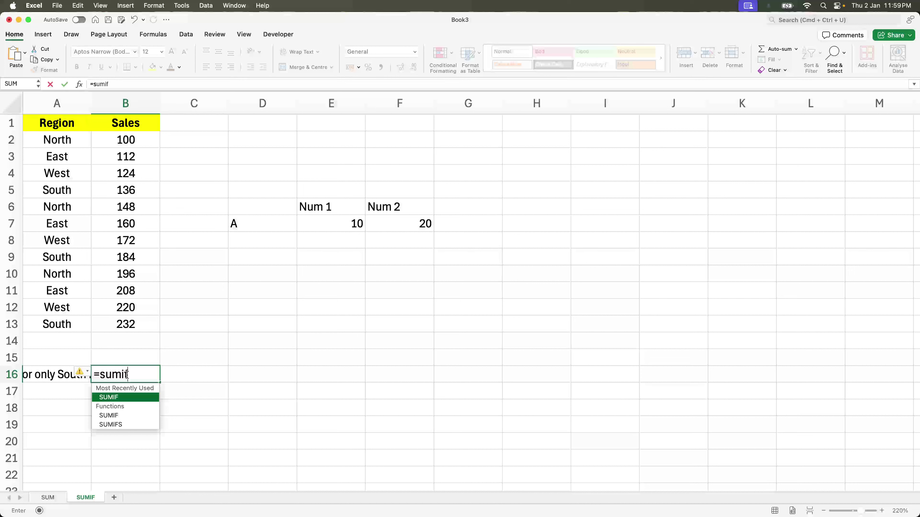
text(()
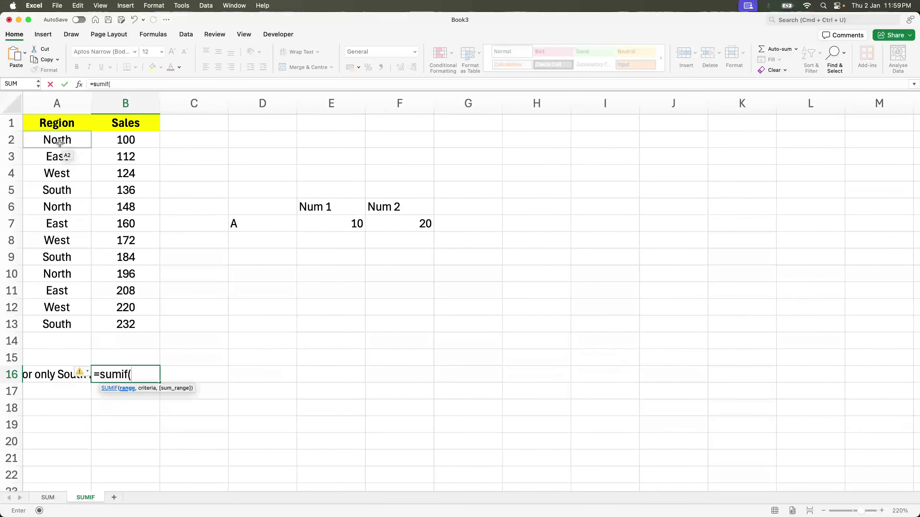
drag(60, 142, 66, 325)
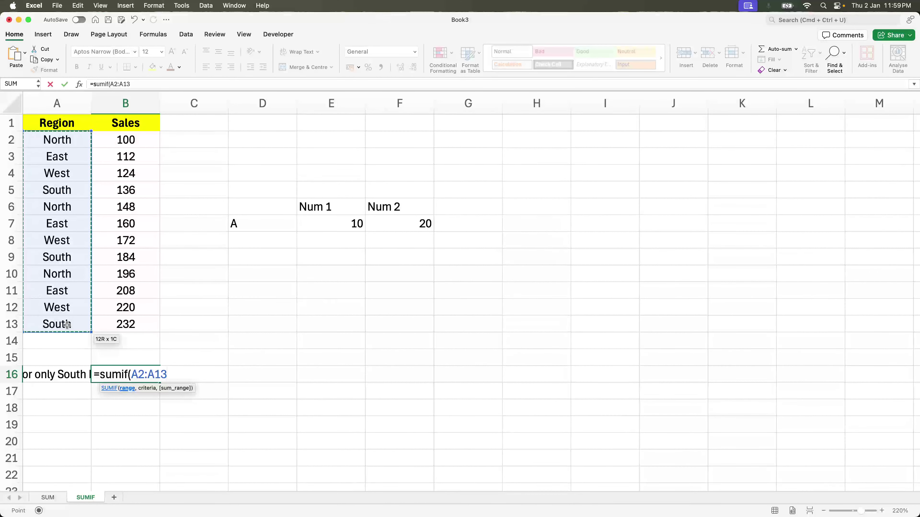
text(,)
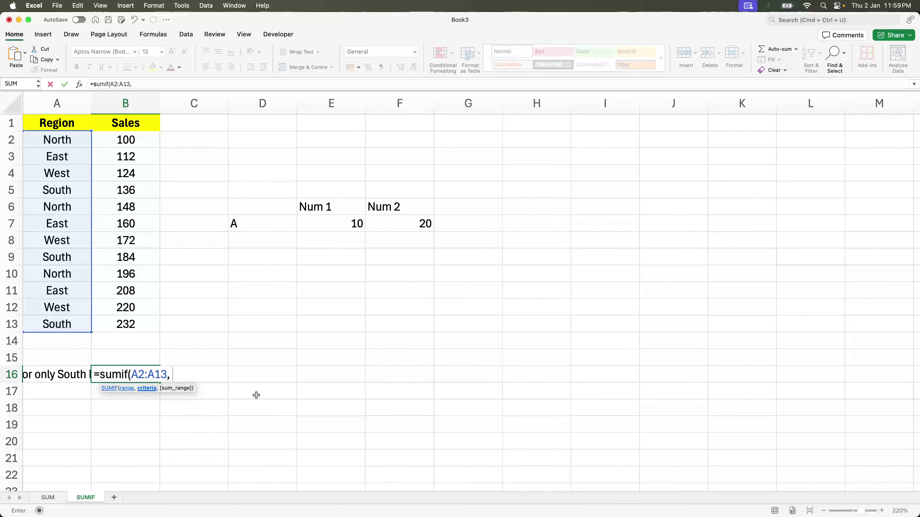
text("North",)
drag(137, 145, 131, 326)
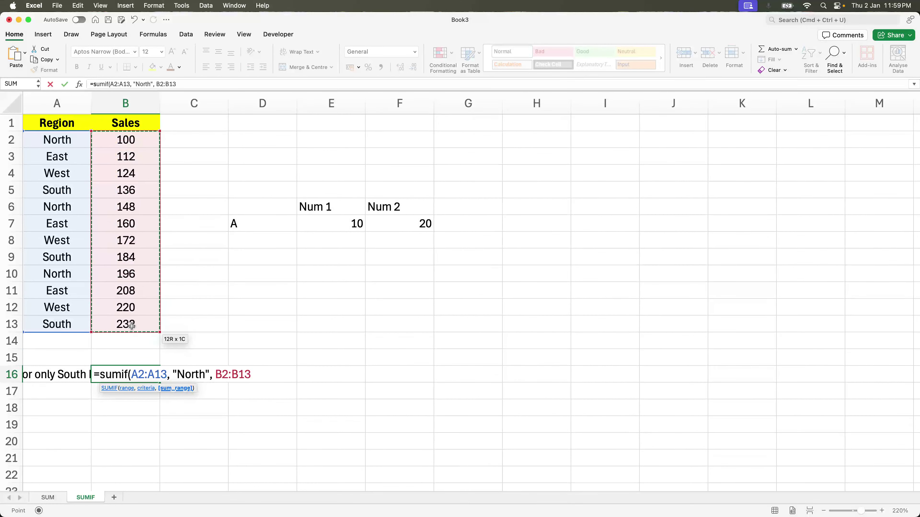
text())
key(Return)
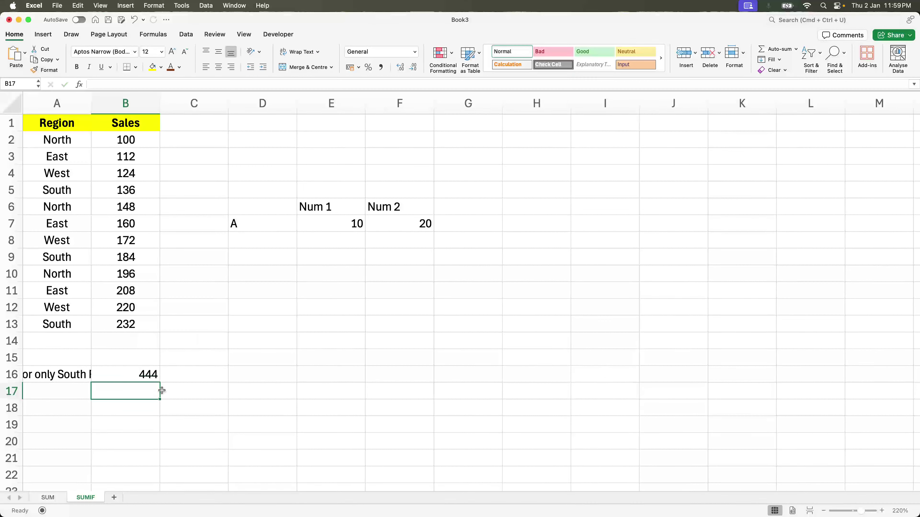
- Clear the Num 1 and Num 2 example from cells D6 to F8
click(151, 371)
click(111, 143)
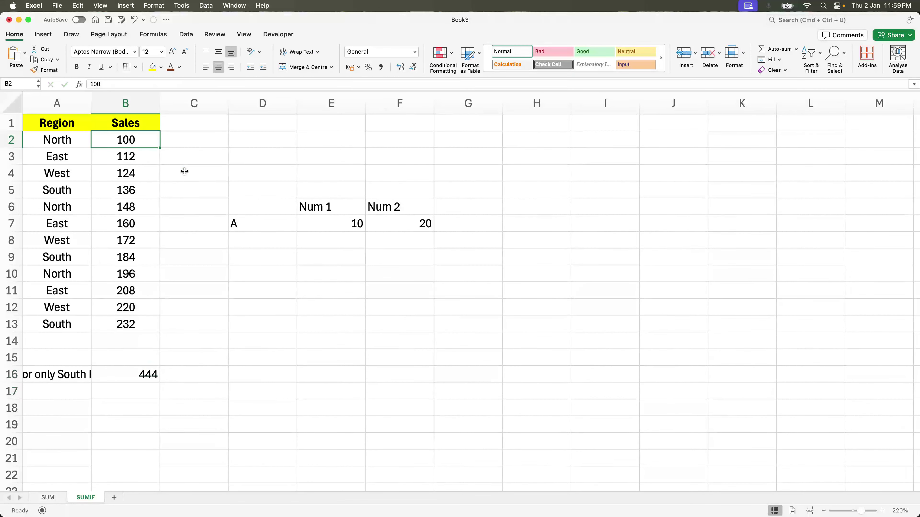
drag(235, 201, 396, 233)
key(Delete)
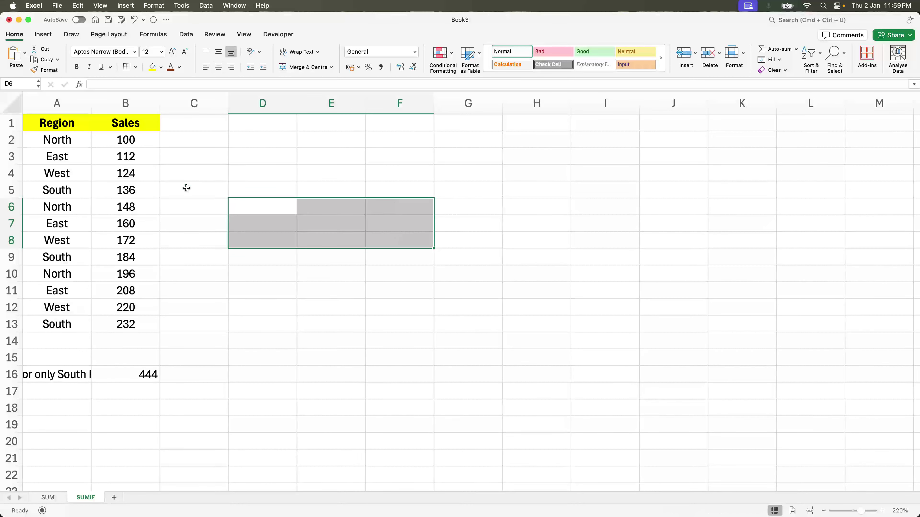
- List the South region's sales 136, 184 and 232 in cells D5 to D7
click(187, 189)
click(265, 190)
text(136)
key(Return)
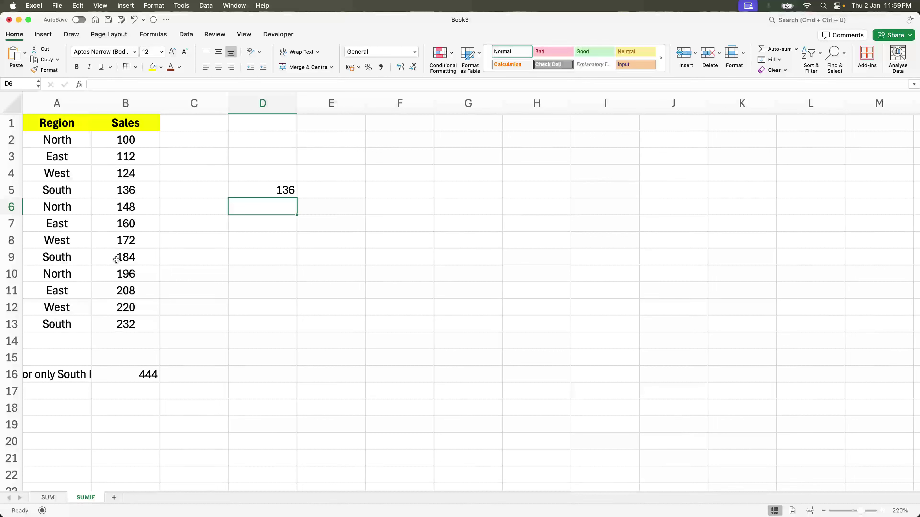
text(184)
key(Return)
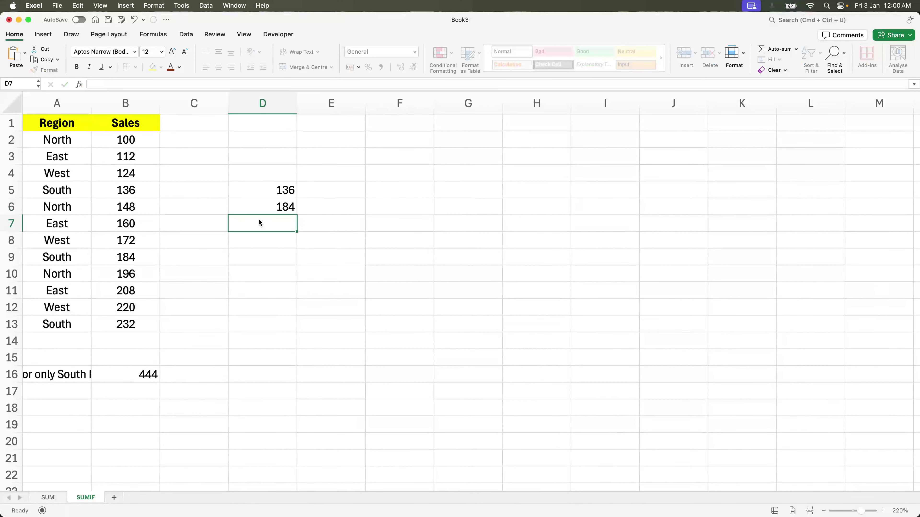
text(232)
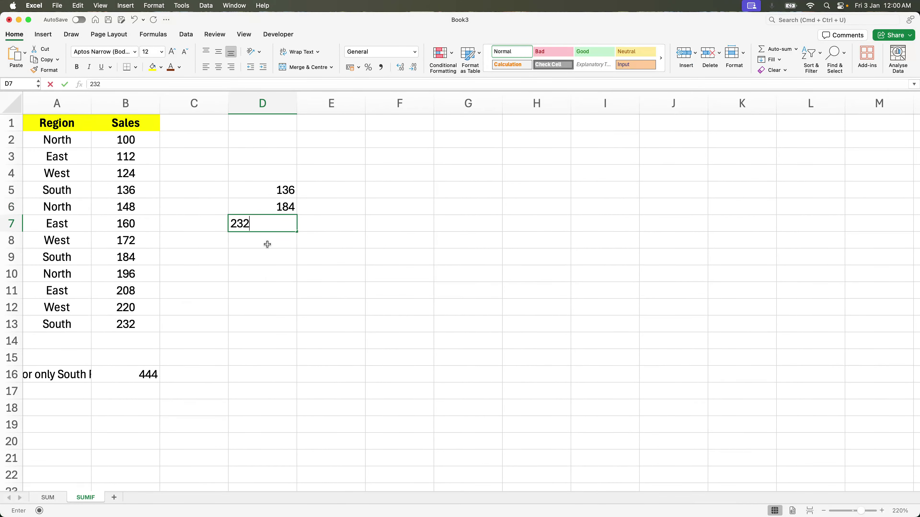
key(Return)
- Total the three South sales in cell D8 with =SUM(D5:D7)
text(=sum)
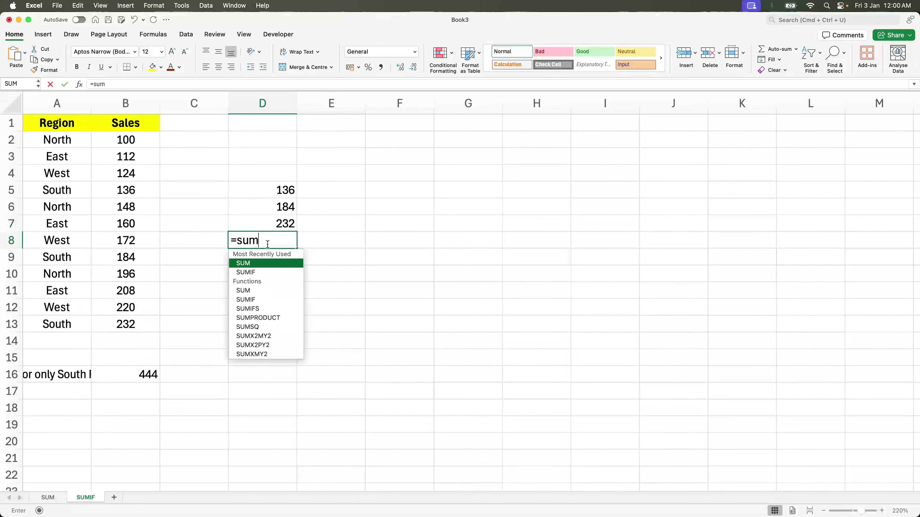
key(Tab)
drag(286, 191, 288, 230)
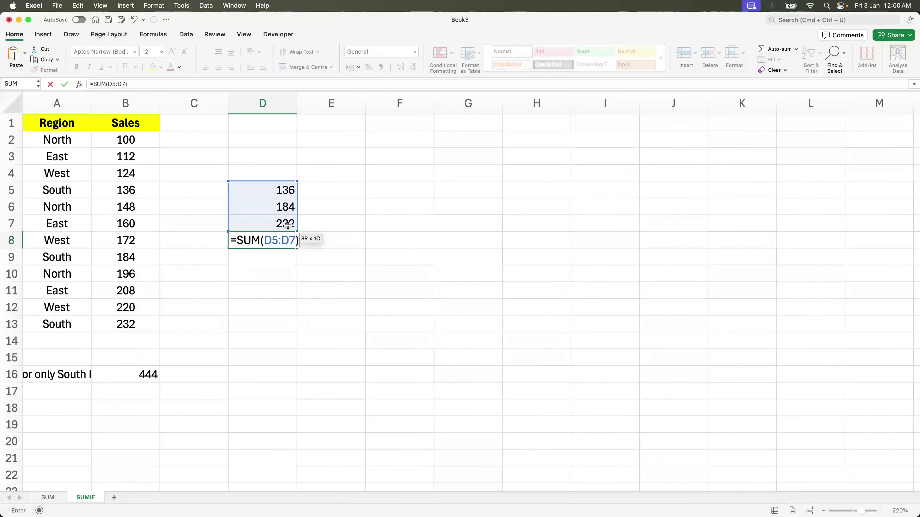
key(Return)
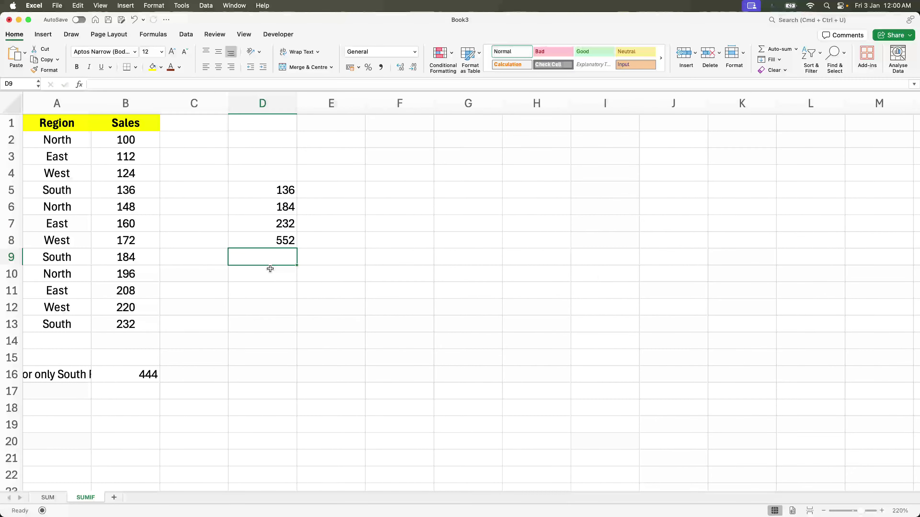
click(277, 238)
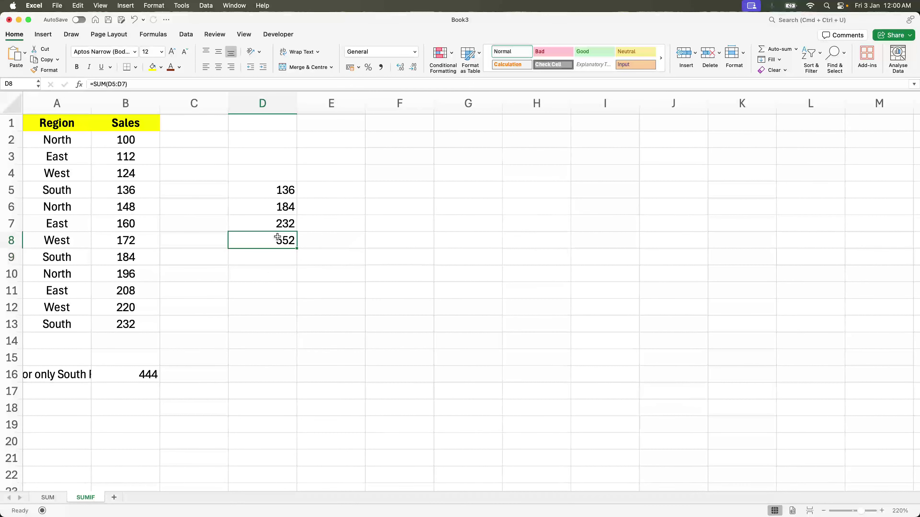
- Change the criterion in the SUMIF formula of cell B16 to "South"
click(128, 372)
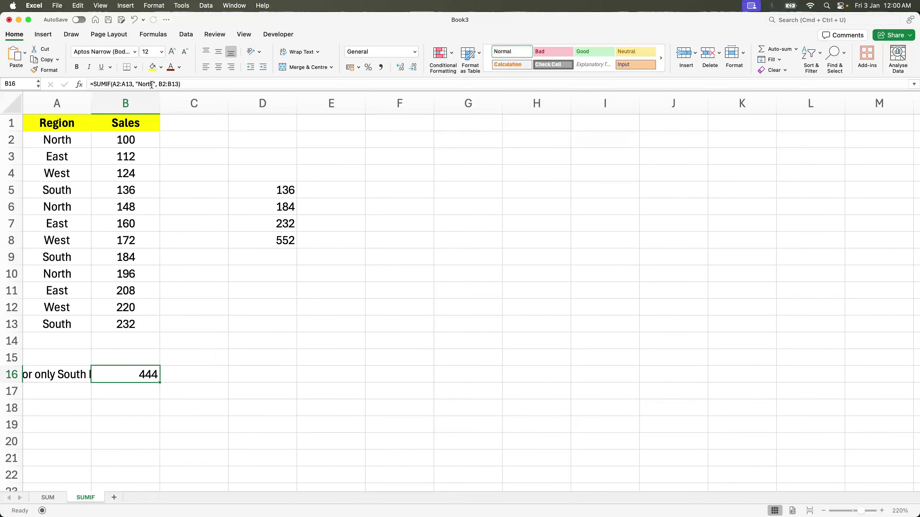
drag(152, 84, 138, 85)
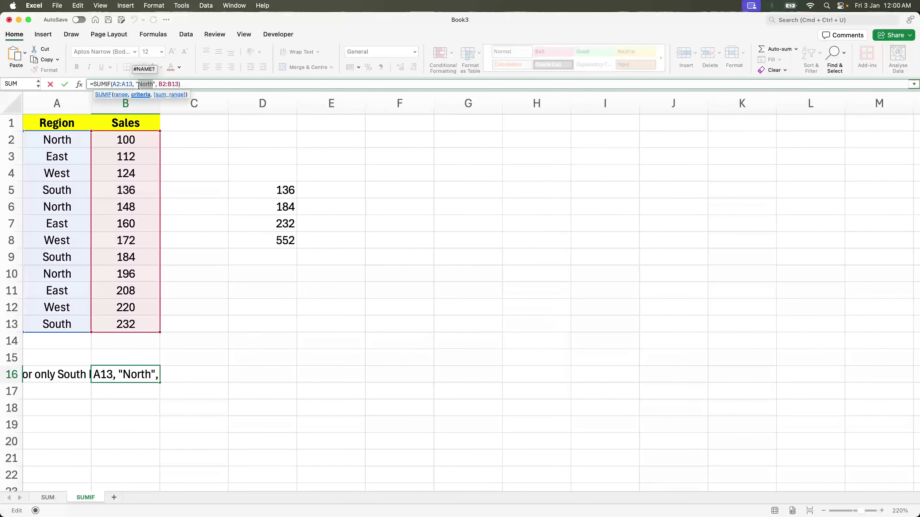
text(South)
key(Return)
key(Up)
key(Up)
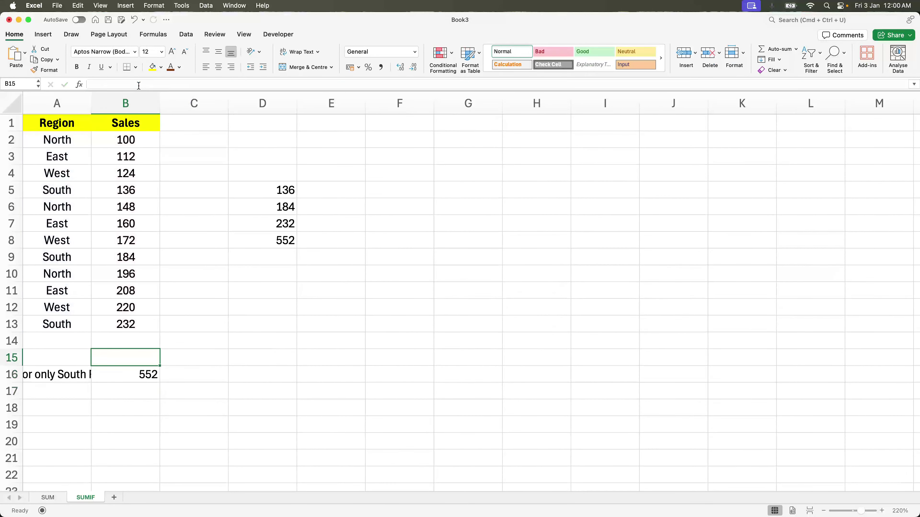
- Highlight the SUMIF total in B16 and the manual total in D8 with a yellow fill
click(125, 378)
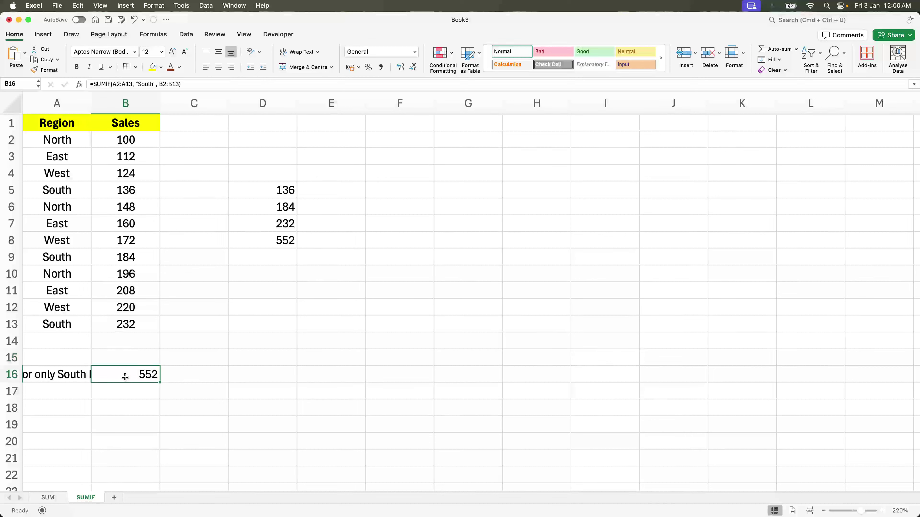
click(151, 65)
click(279, 246)
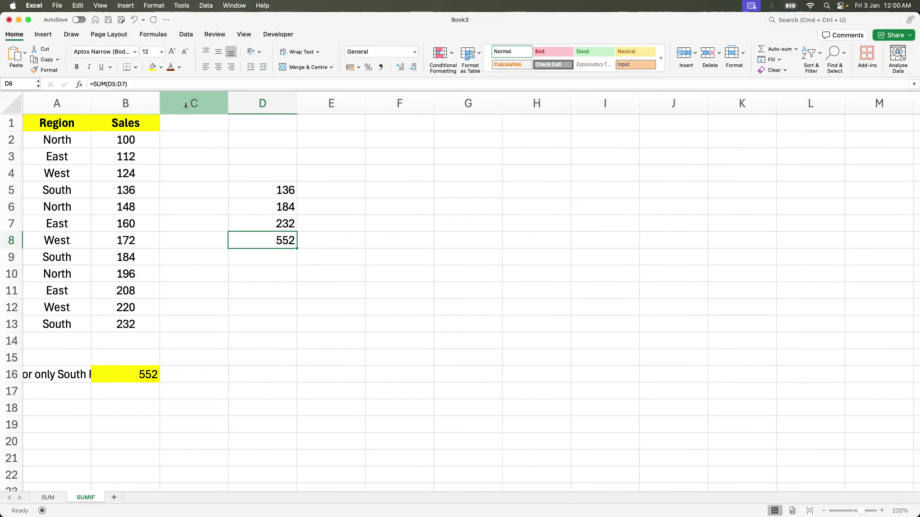
click(152, 67)
click(210, 296)
- Widen column A to fit the full Total for only South Region label in A16
drag(92, 105, 165, 105)
click(199, 324)
drag(128, 371, 216, 372)
click(263, 308)
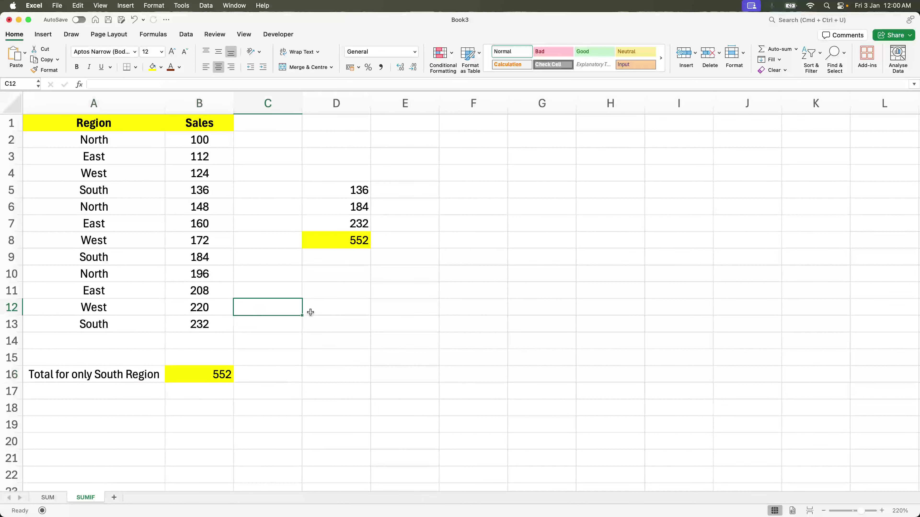
- Enter the title SUMIFS in cell F1
click(486, 126)
text(SUMUF)
key(BackSpace)
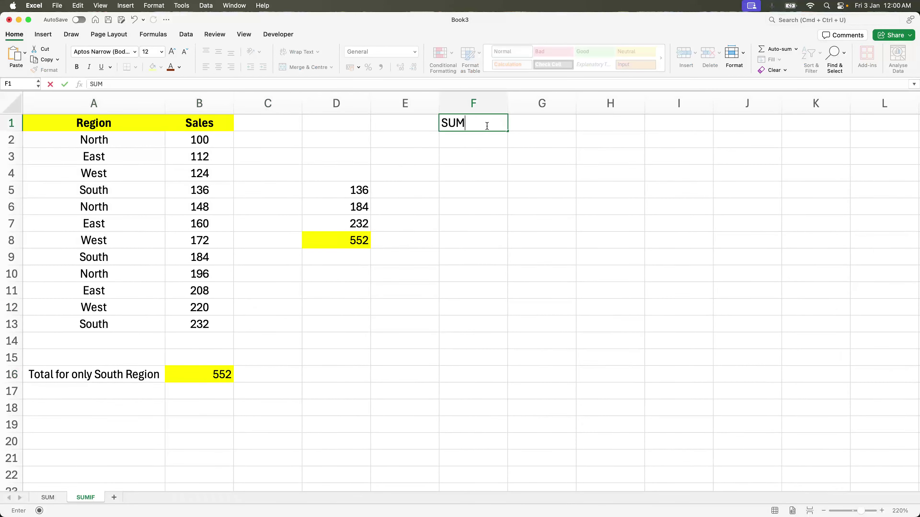
text(FS)
key(Return)
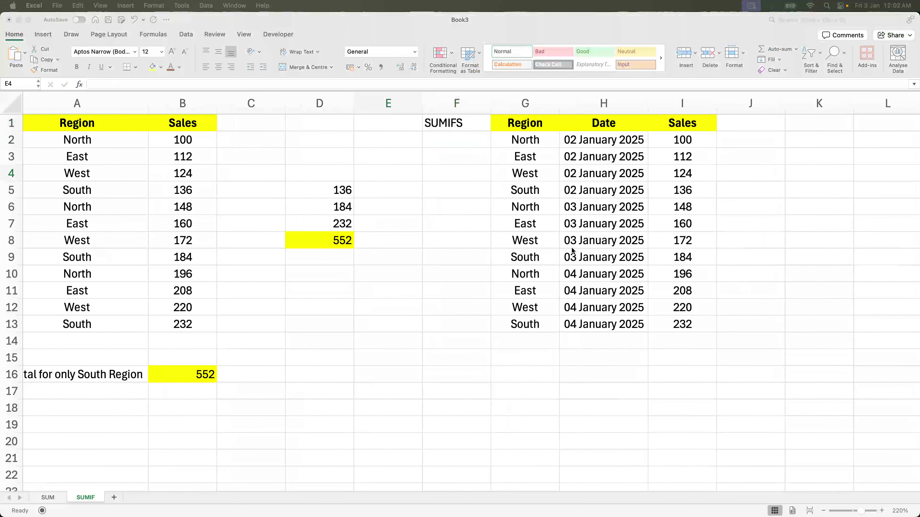
- Delete columns A to E with the SUMIF example, plus the column holding the SUMIFS title
click(443, 160)
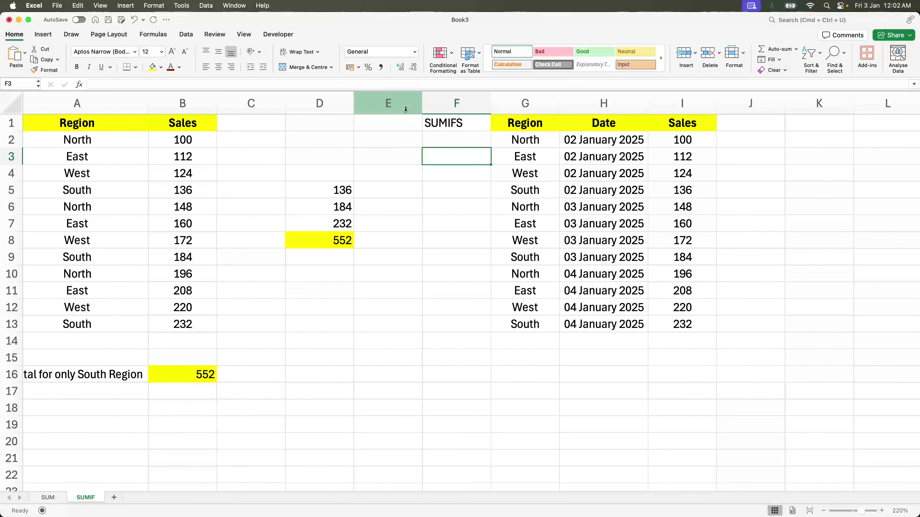
drag(405, 109, 72, 105)
right_click(132, 170)
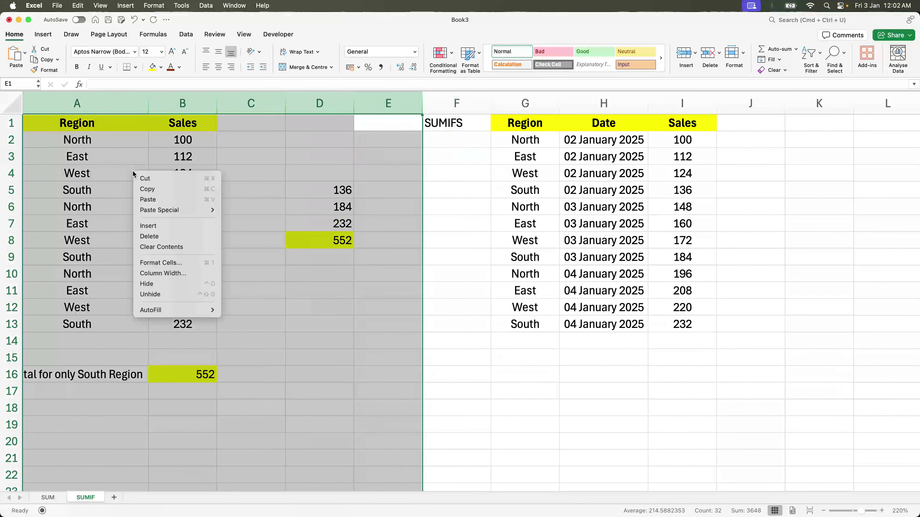
click(173, 236)
click(205, 240)
click(39, 99)
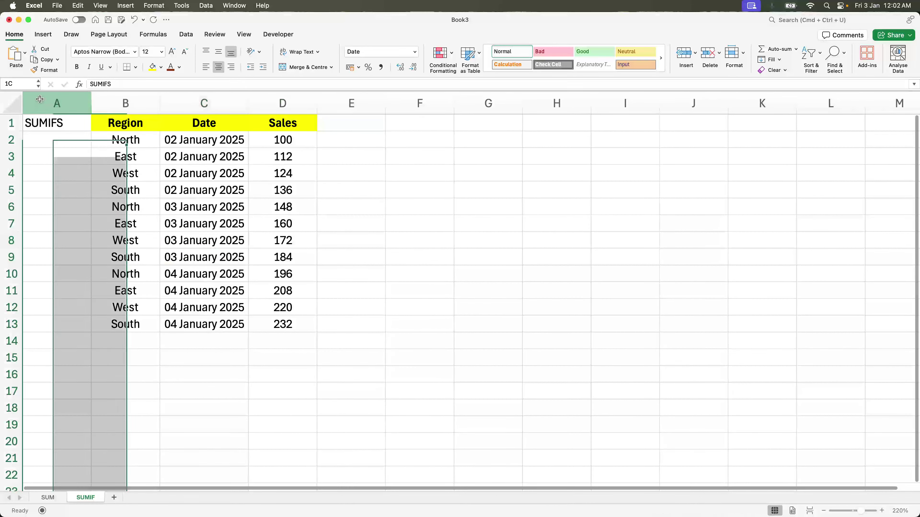
right_click(40, 99)
click(58, 164)
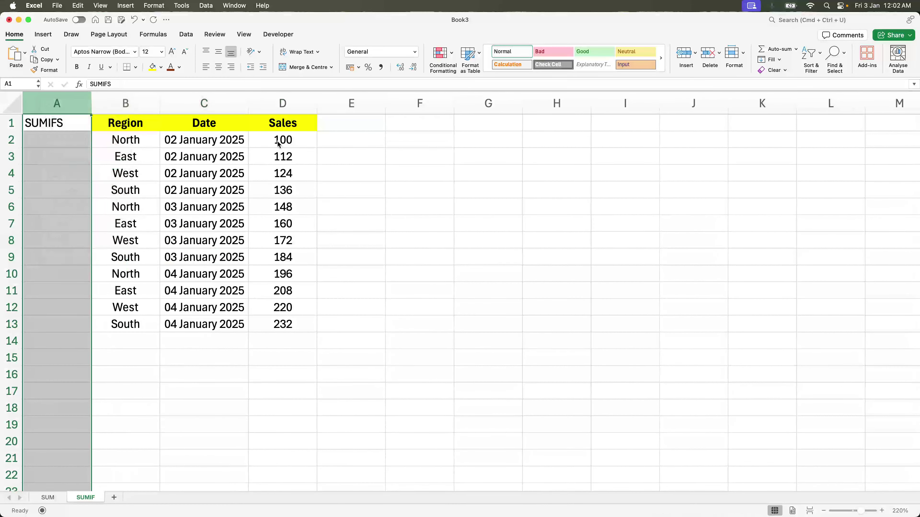
- Enter the title SUMIFS in cell G1, apart from the Region, Date and Sales table
click(410, 148)
click(499, 124)
text(SIMI)
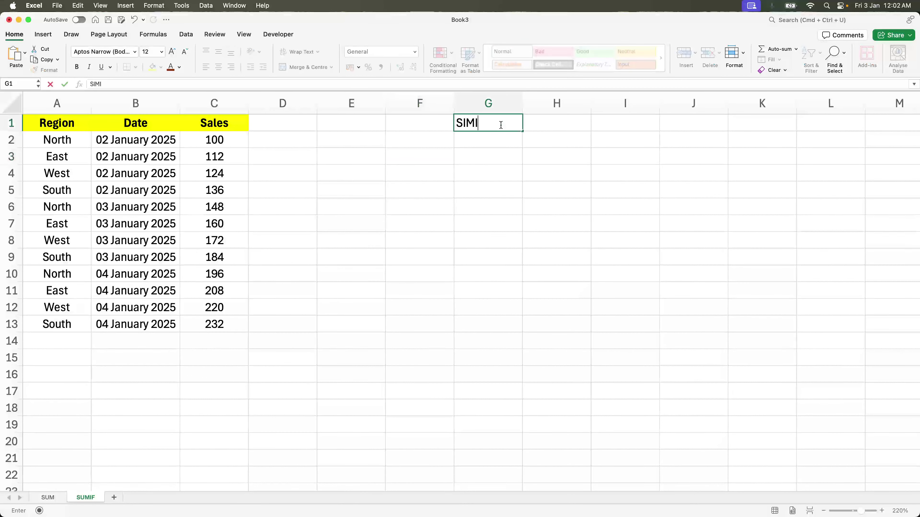
key(BackSpace)
key(BackSpace)
key(BackSpace)
text(UMIF)
key(Return)
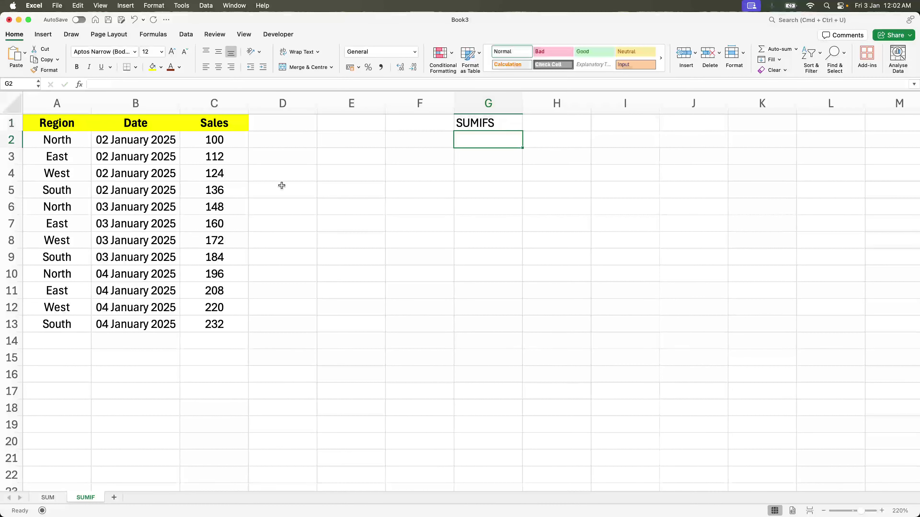
click(280, 185)
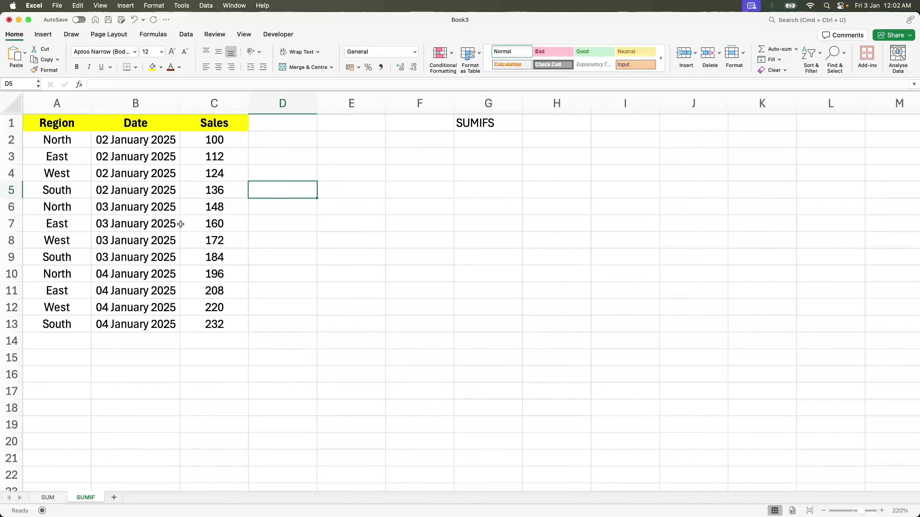
click(122, 306)
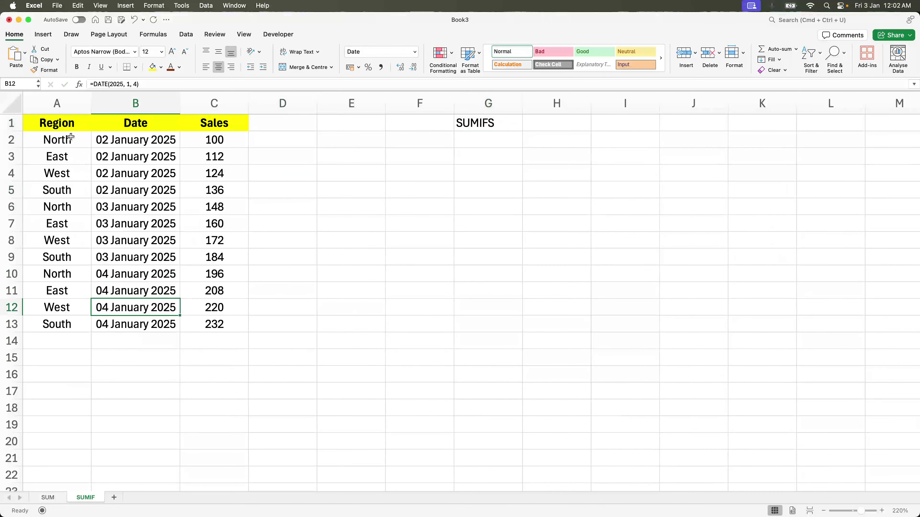
drag(70, 137, 198, 317)
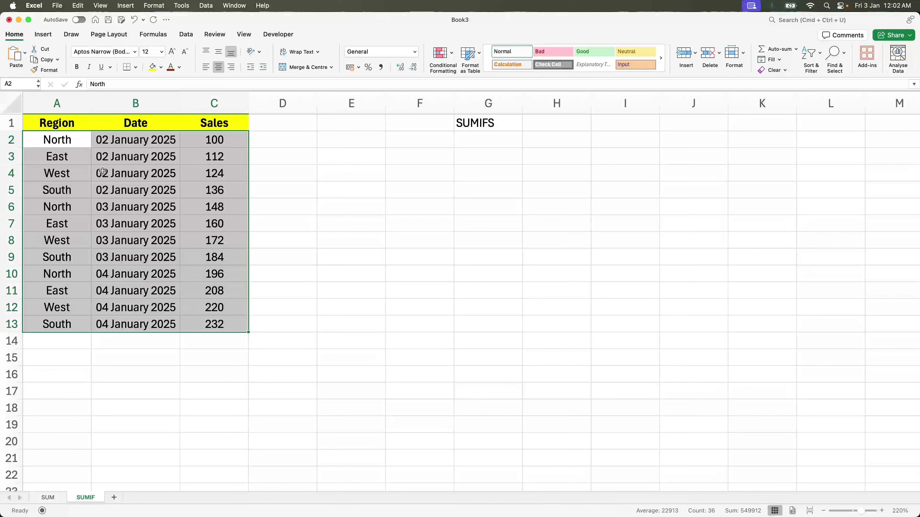
click(64, 141)
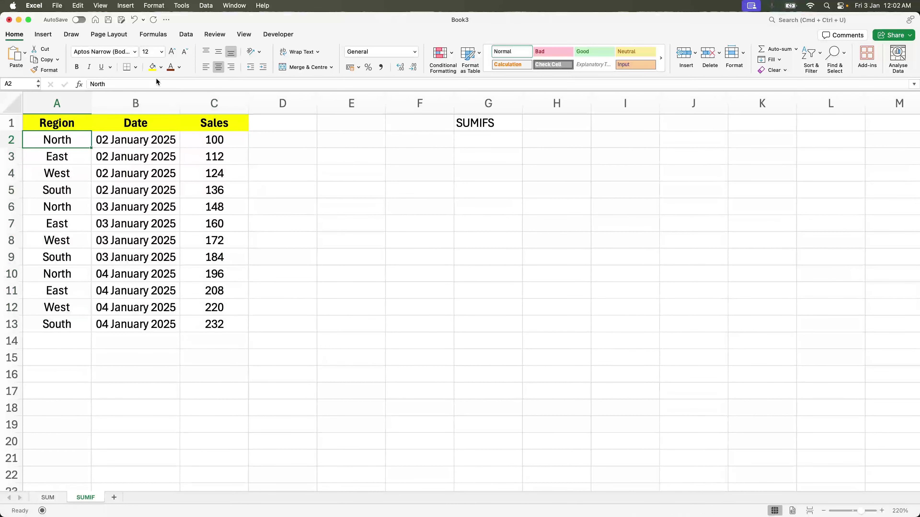
click(152, 68)
key(super+z)
- Apply the dark red font colour to the North cells A2, A6 and A10 and their dates in B6 and B10
click(125, 207)
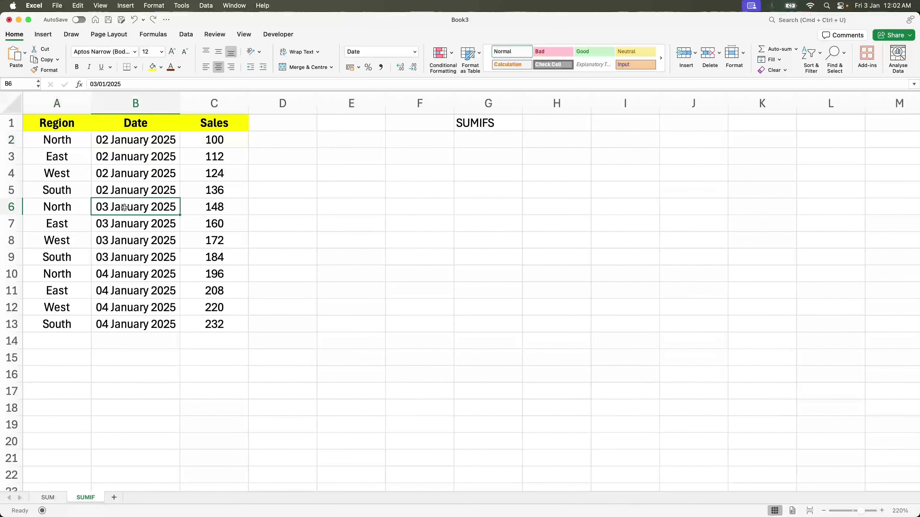
click(172, 68)
click(68, 140)
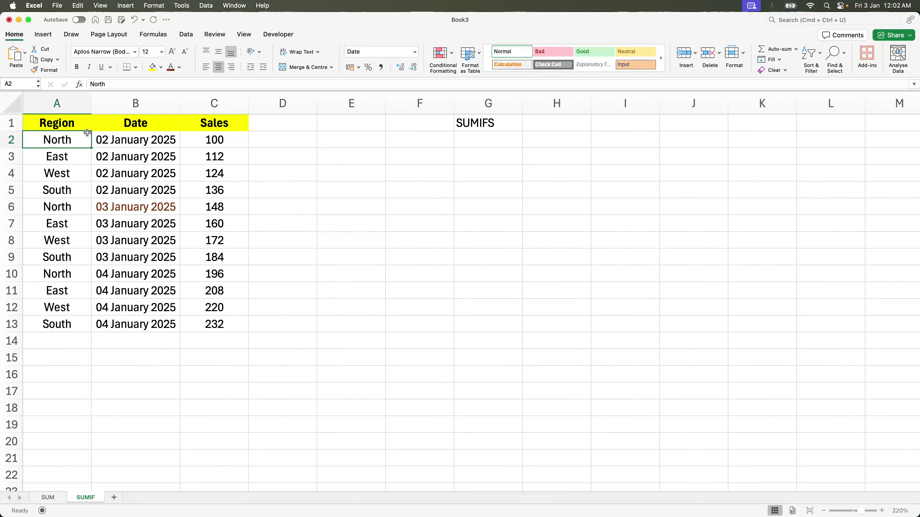
click(171, 68)
click(134, 274)
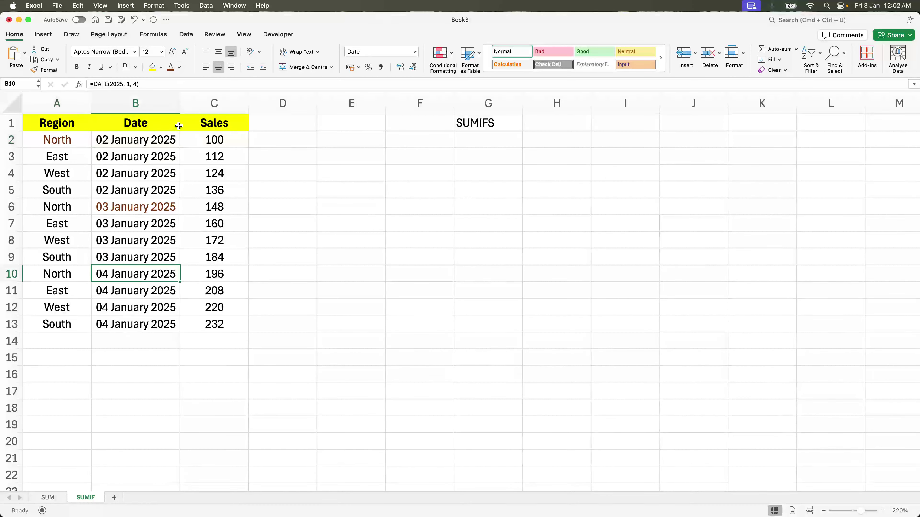
click(172, 68)
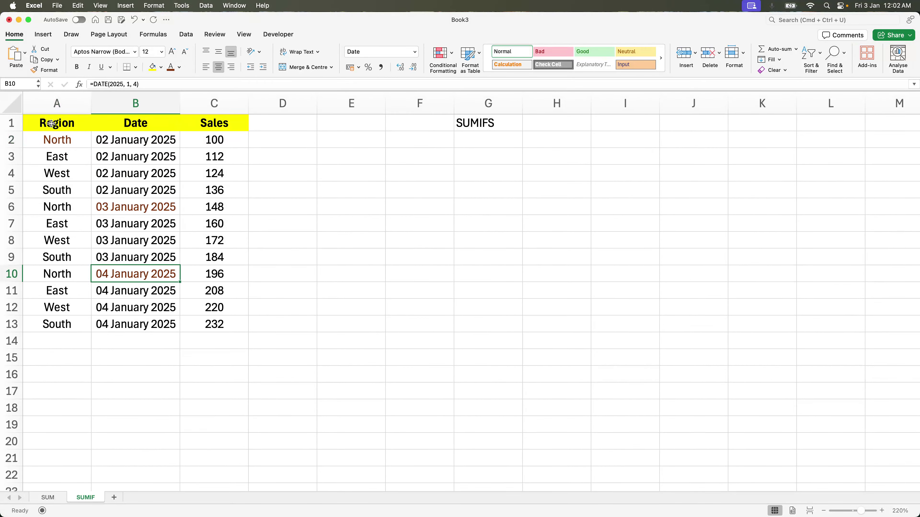
click(69, 274)
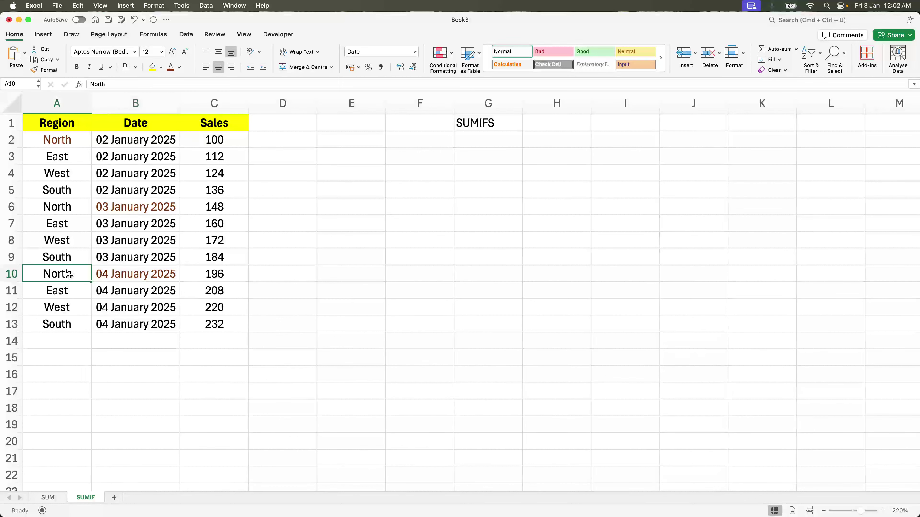
click(171, 68)
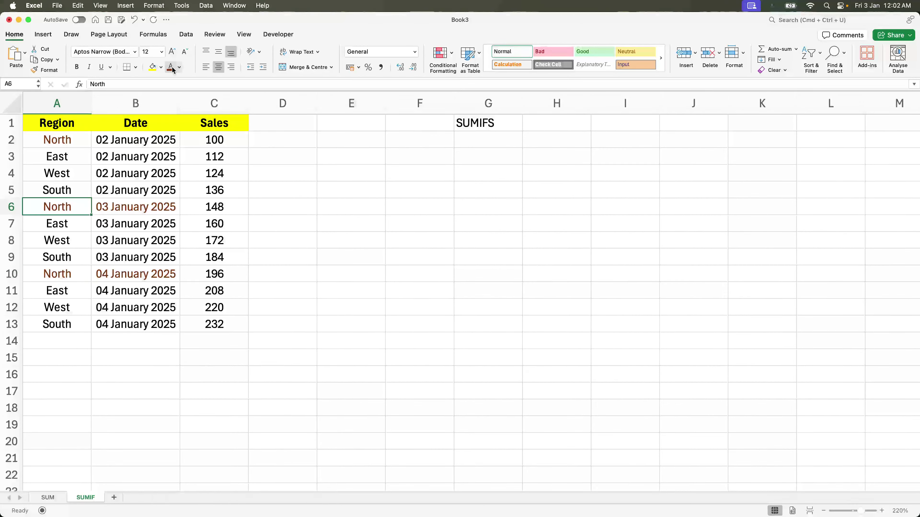
click(104, 354)
text(=)
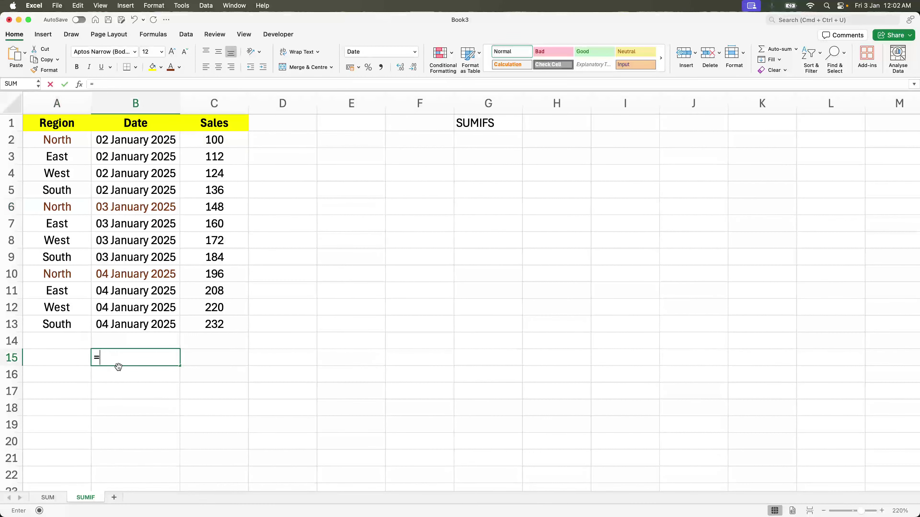
text(sumifs)
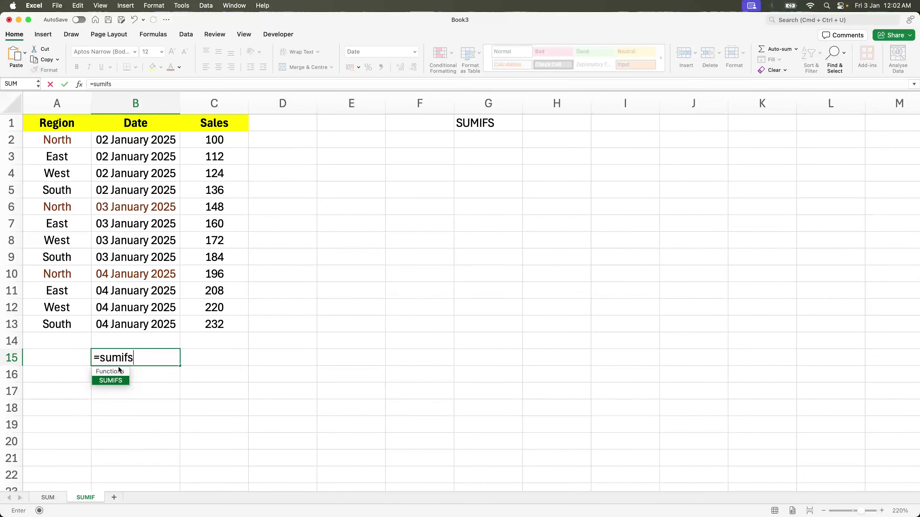
click(12, 473)
click(119, 359)
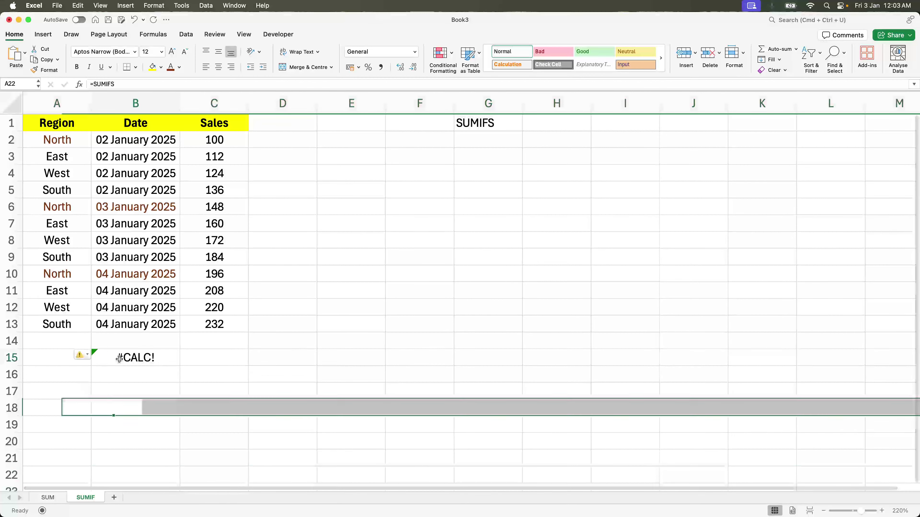
mouse_move(145, 516)
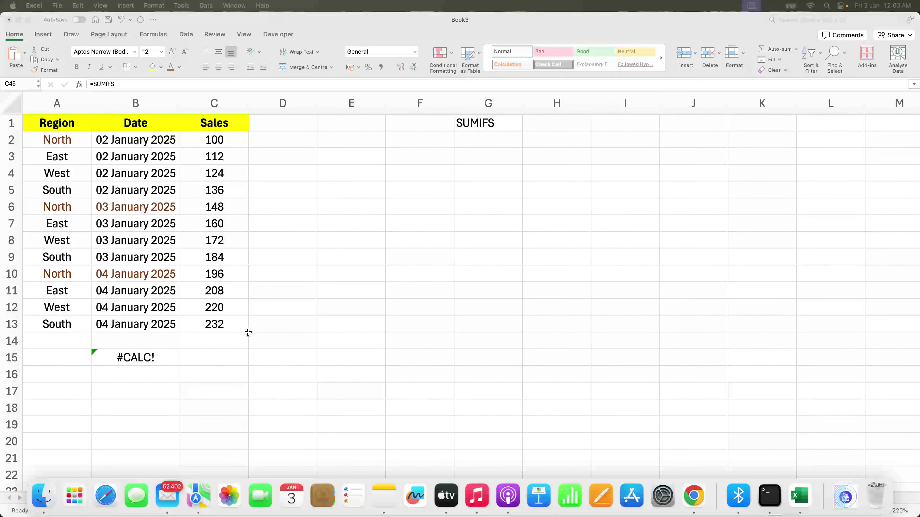
- Start a SUMIFS formula in B15 with sum range C2:C13 and the criterion "North" on region range A2:A13
click(183, 350)
text(=)
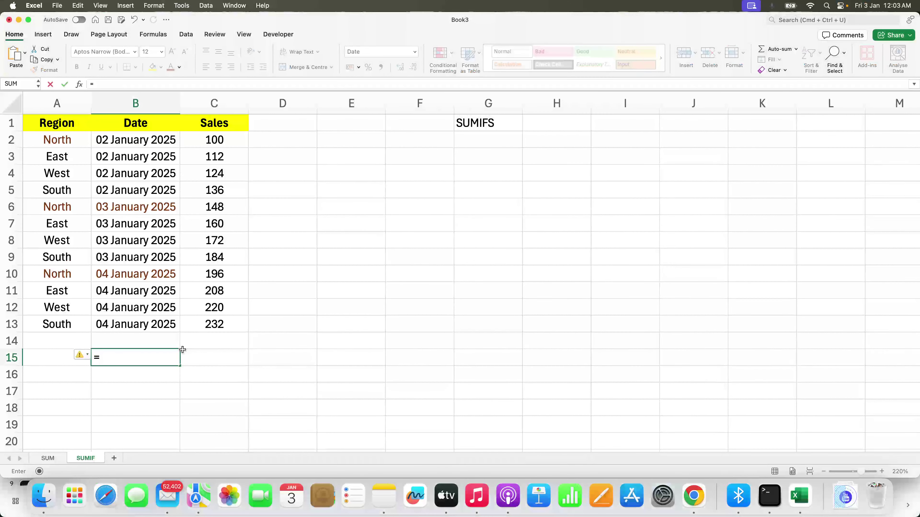
text(sumifs()
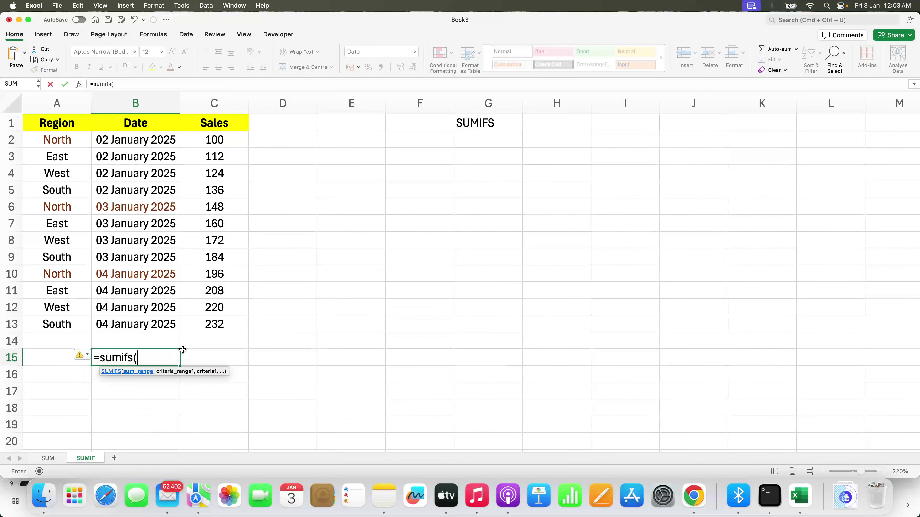
drag(211, 136, 214, 328)
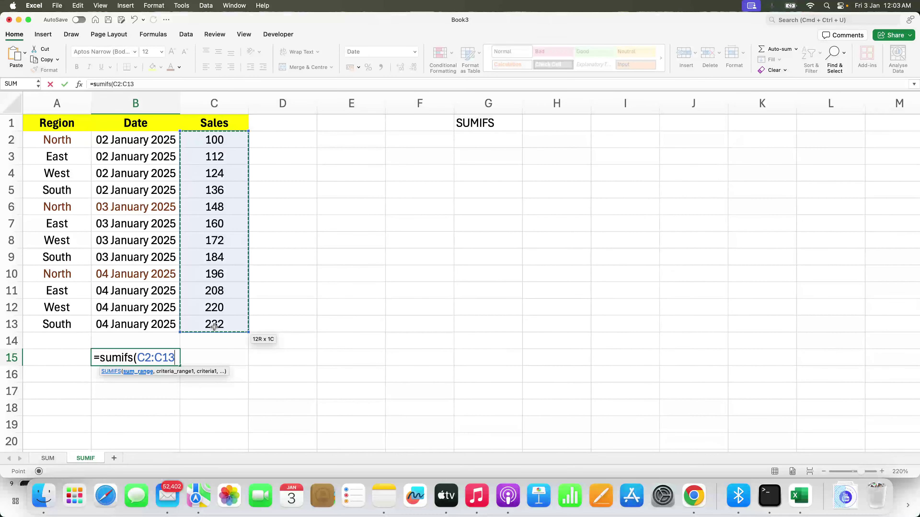
text(,)
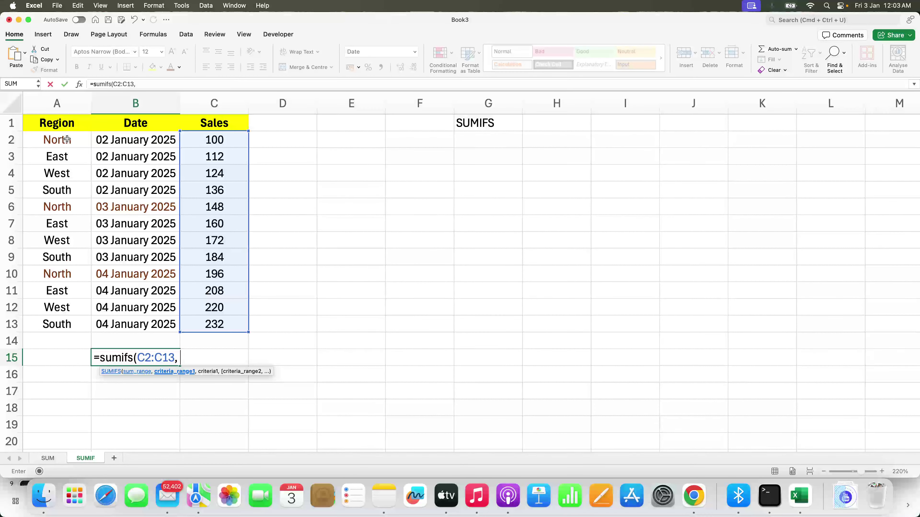
drag(67, 139, 72, 321)
text(, )
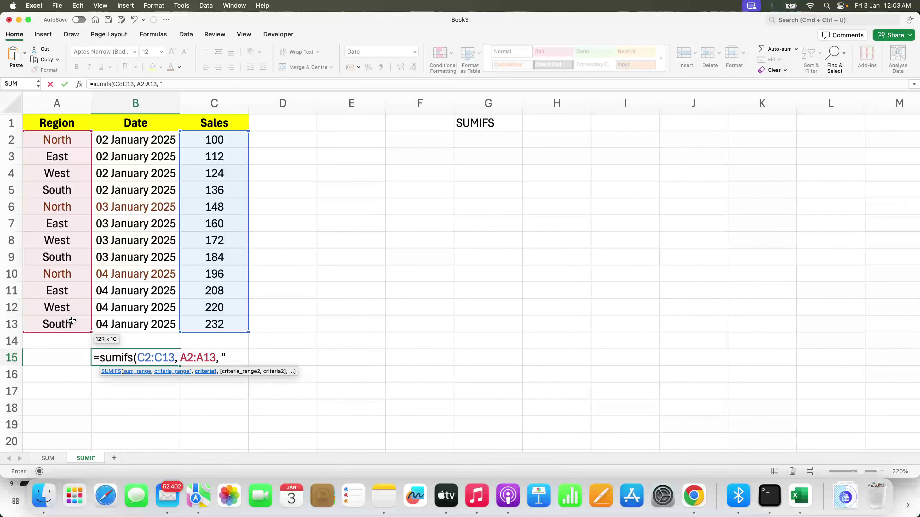
text("North",)
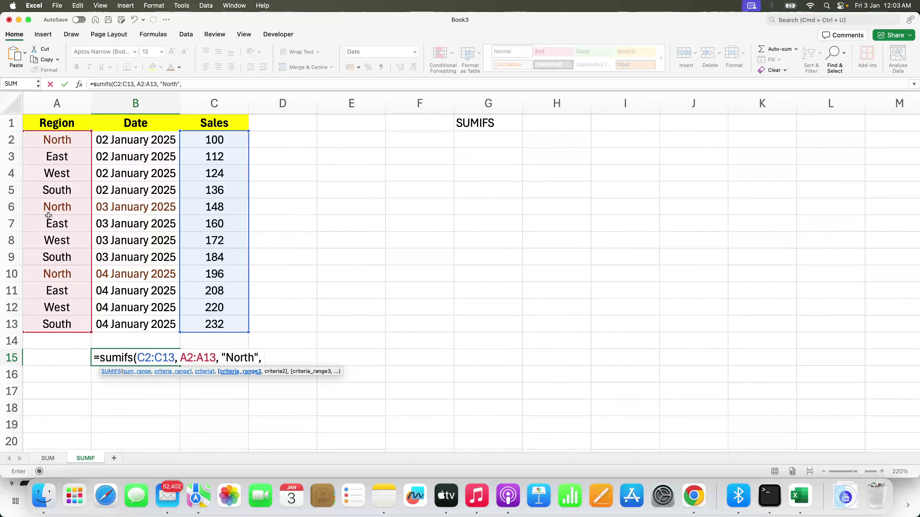
- Add date range B2:B13 with the criterion ">=03 January 2025" to the SUMIFS formula in B15
drag(136, 140, 135, 324)
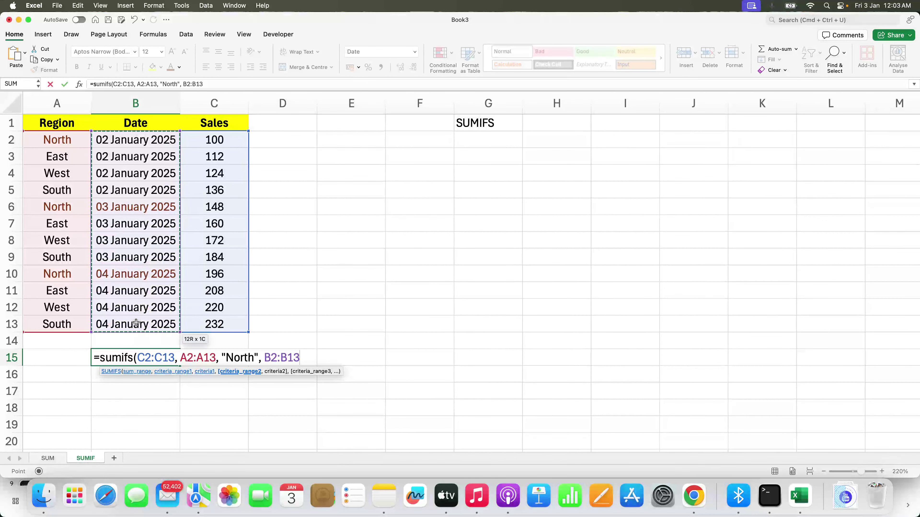
text(,)
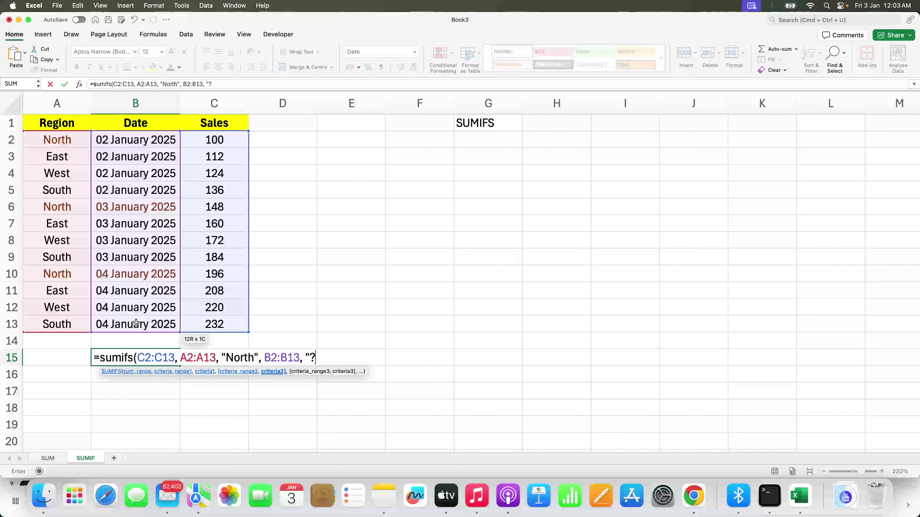
key(Left)
key(Right)
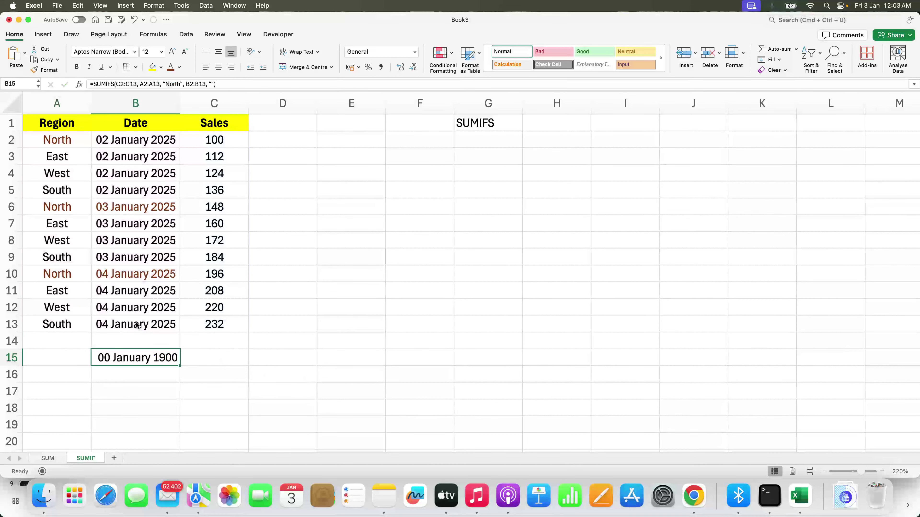
double_click(154, 357)
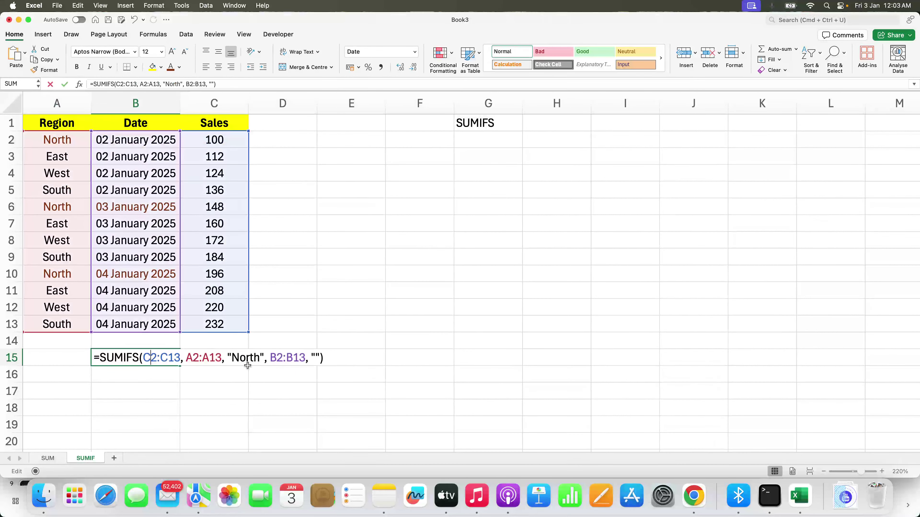
text(>)
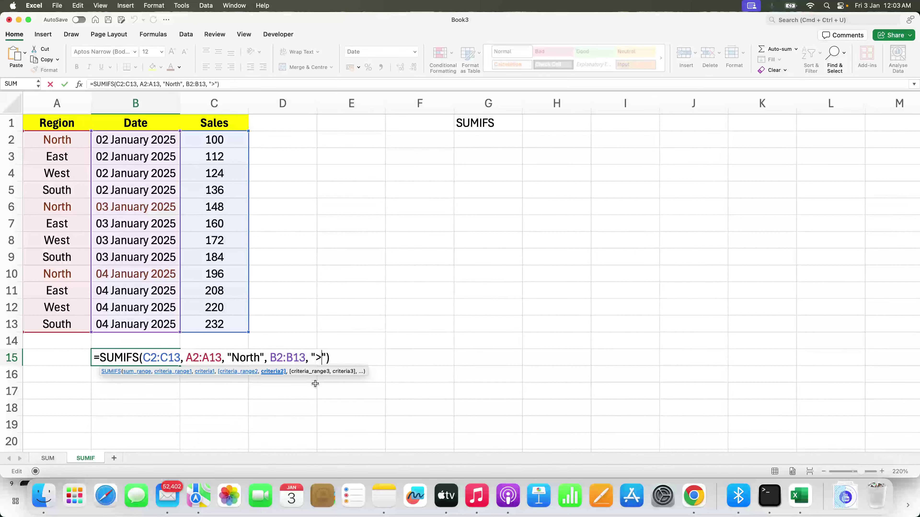
text(=)
text(03 Jan)
text(uary 202)
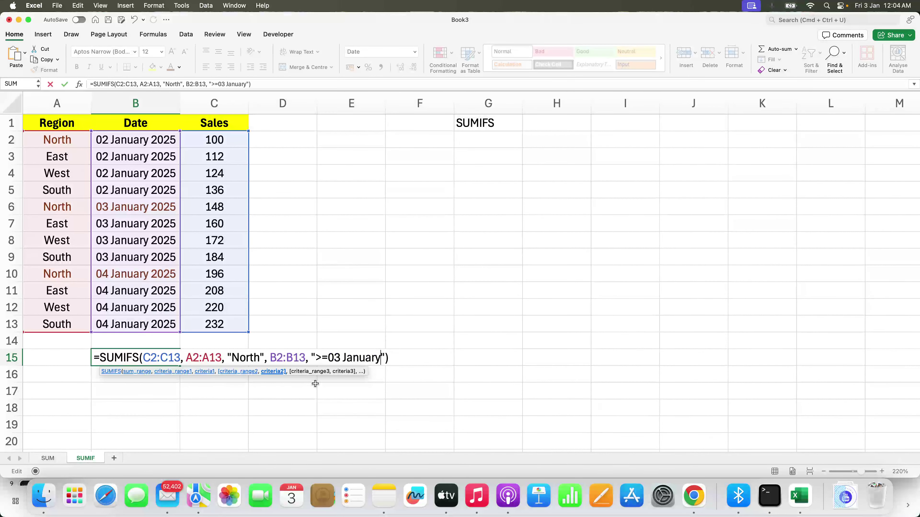
text(5)
- Complete the B15 SUMIFS formula with a second date condition, B2:B13 with "<=04 January 2025"
click(411, 355)
text(,)
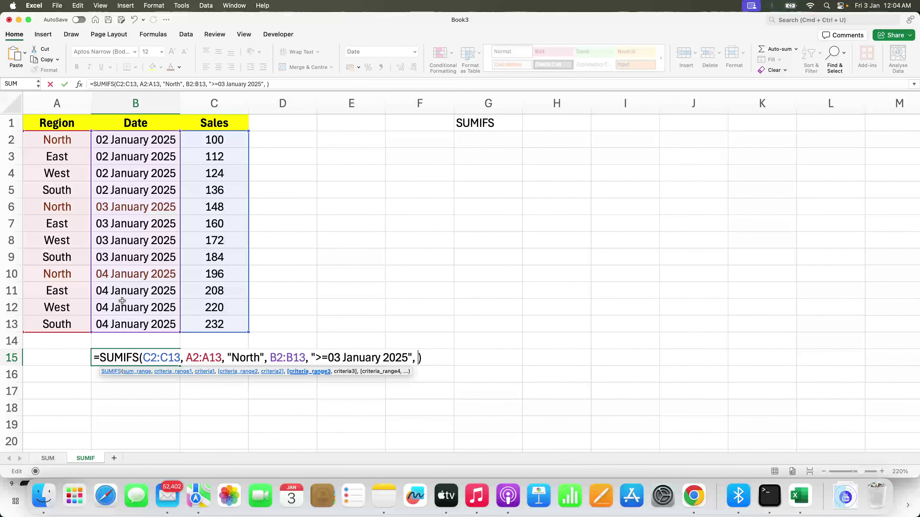
click(132, 138)
drag(132, 138, 141, 320)
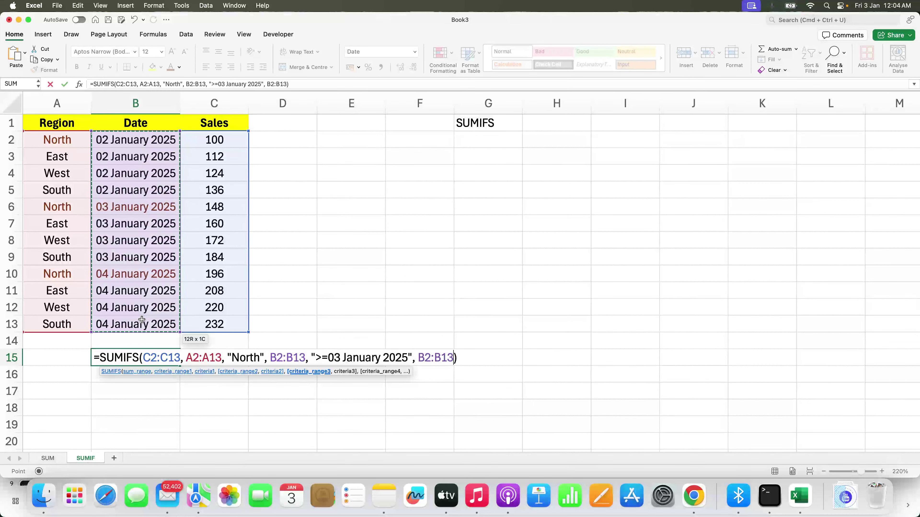
text(, ")
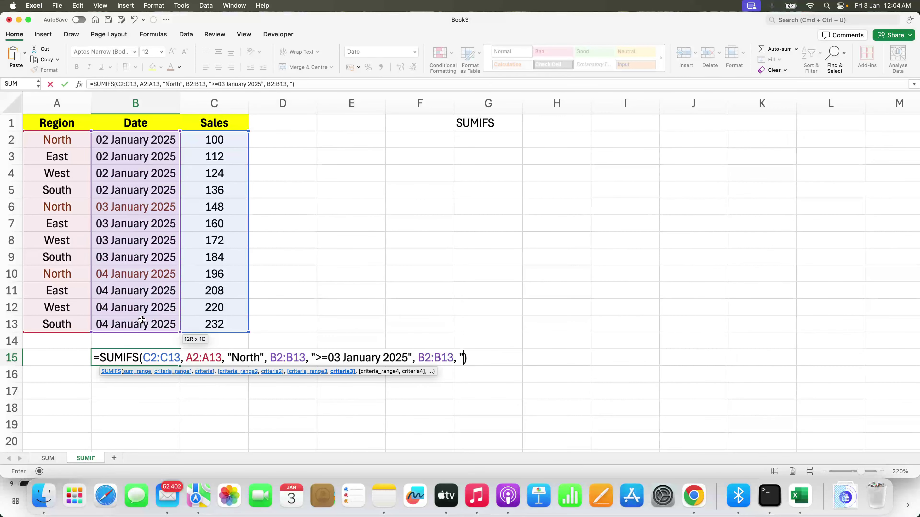
text(<=04 Januar)
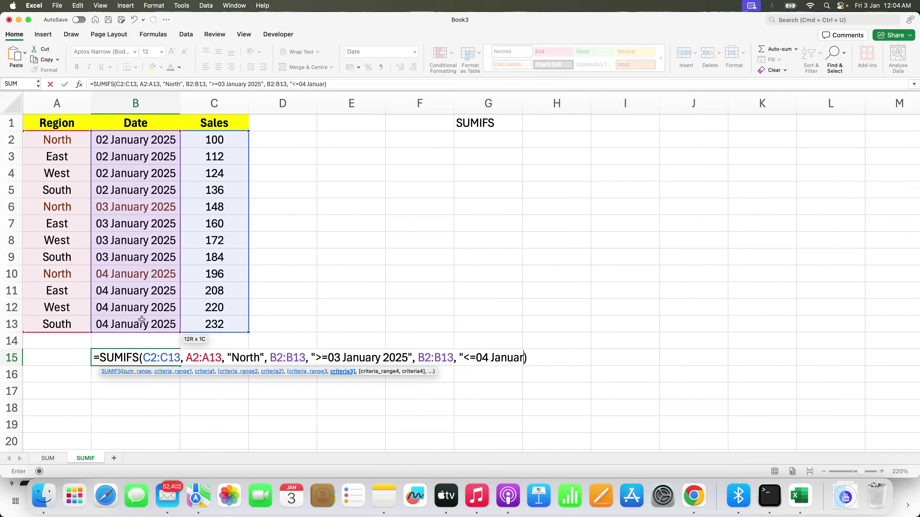
text(y 2)
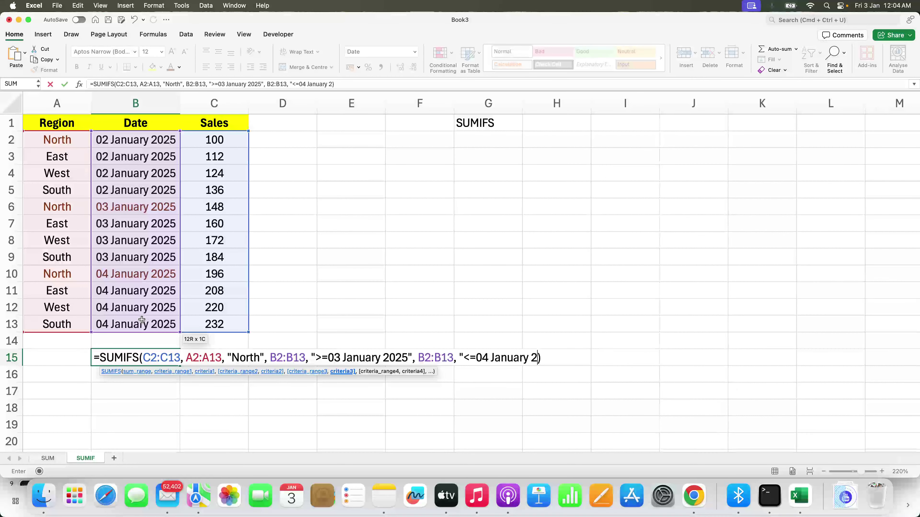
text(025")
key(Return)
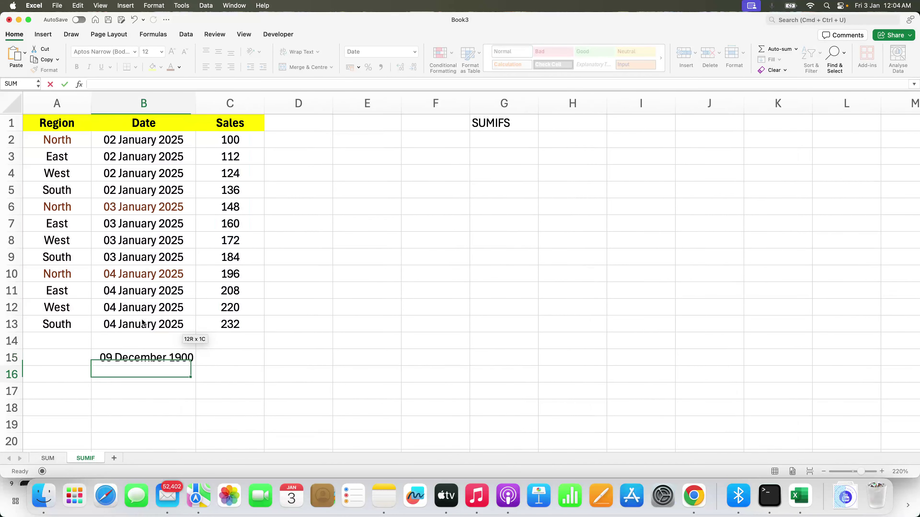
- Change the number format of the SUMIFS result in B15 from Date to General
click(142, 358)
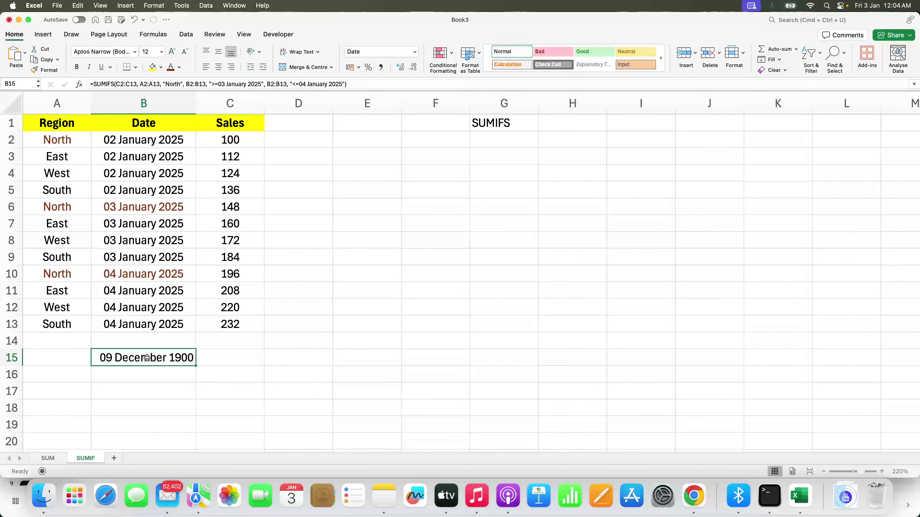
key(super+1)
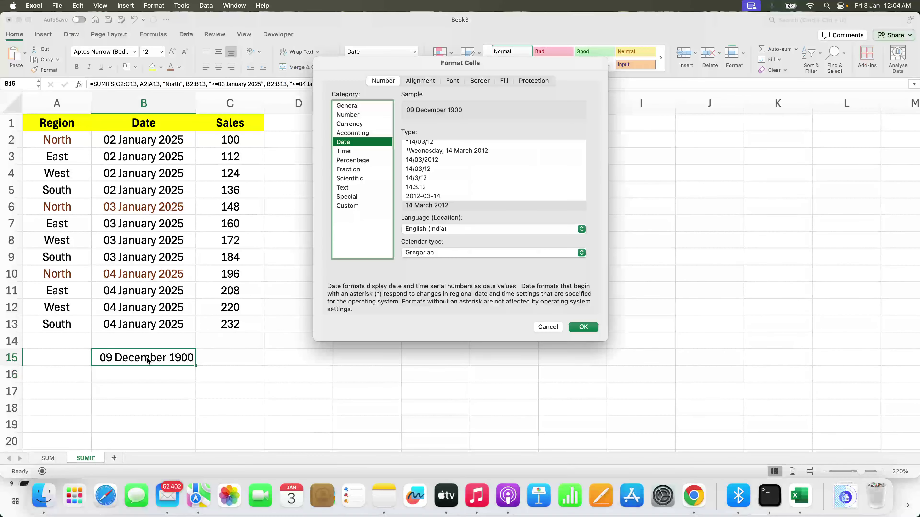
click(362, 106)
click(596, 328)
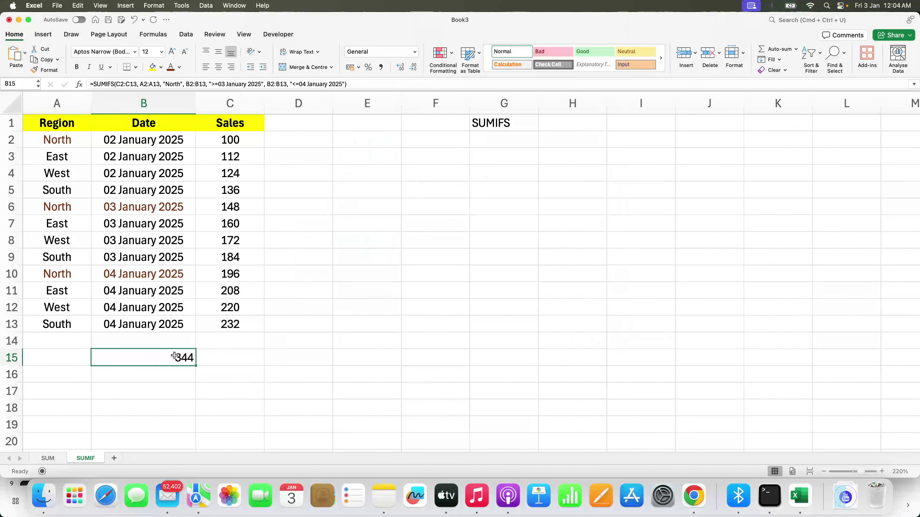
- Highlight the North sales cells for 03 and 04 January 2025, C6 and C10, with yellow fill
click(240, 210)
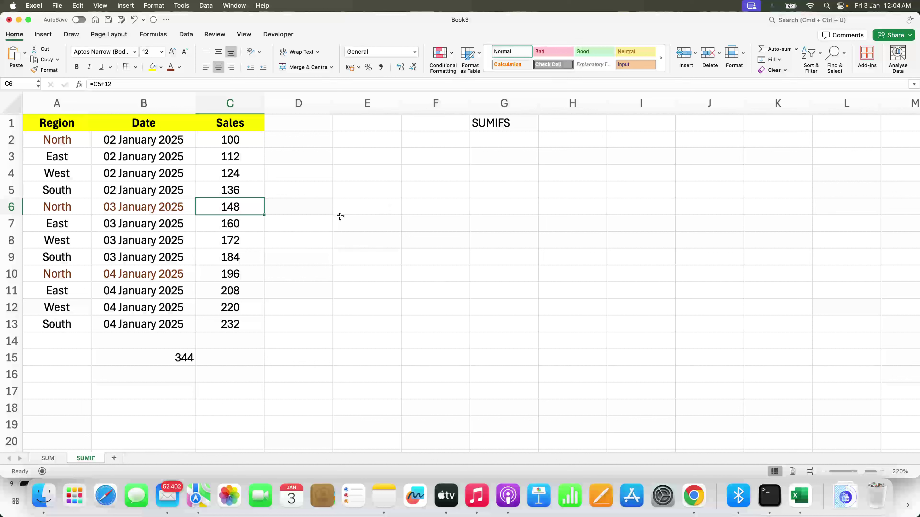
click(152, 68)
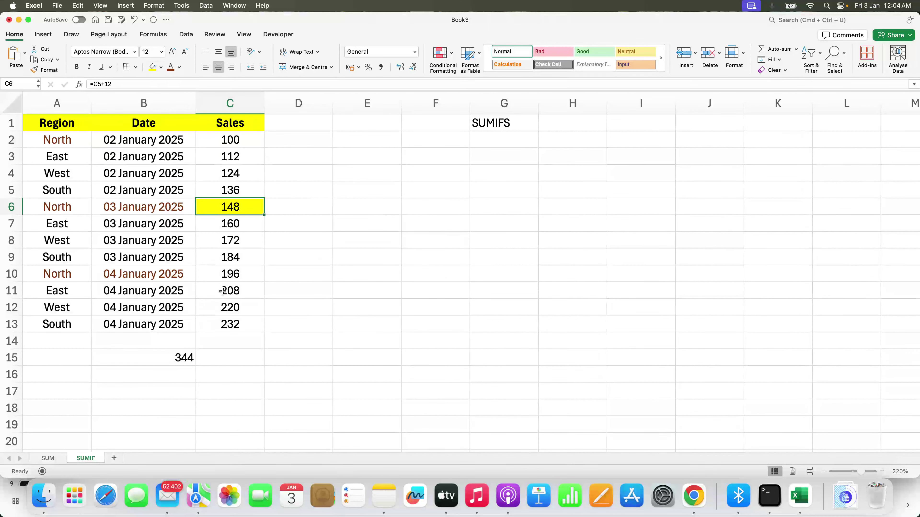
click(235, 273)
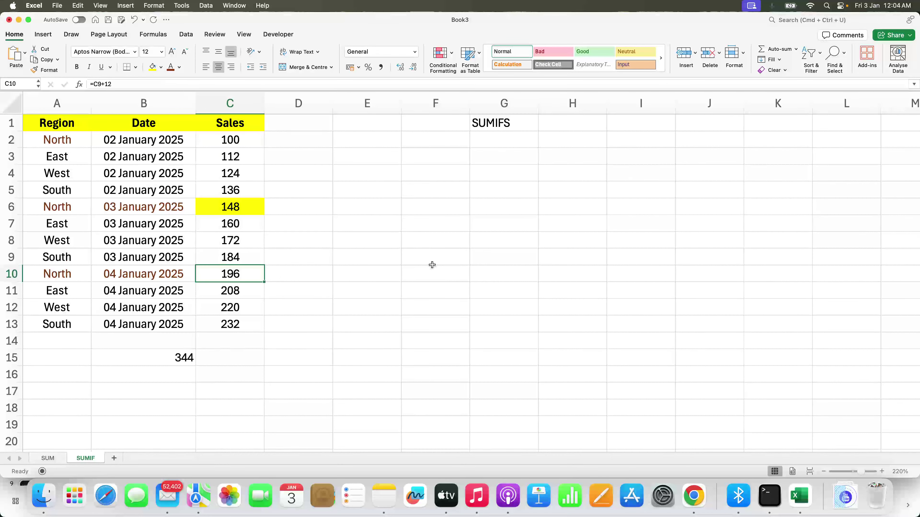
click(152, 67)
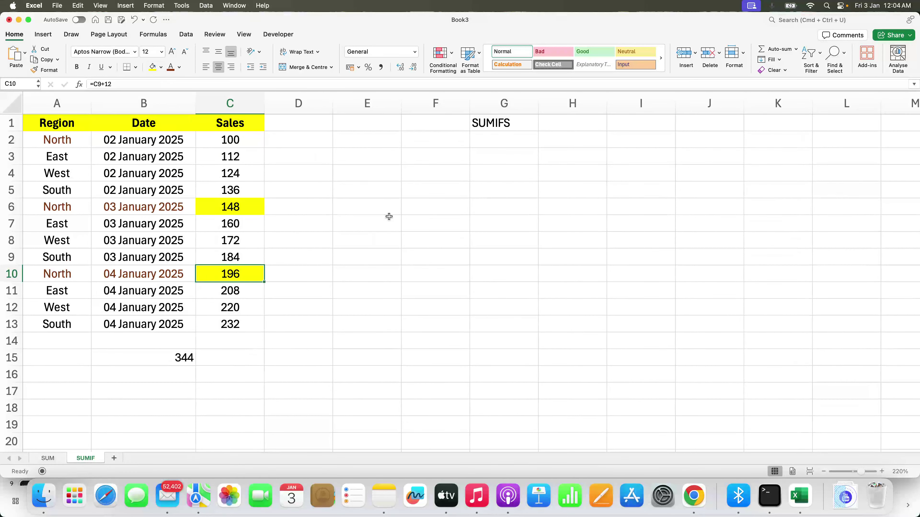
- Enter the two highlighted sales values, 148 and 196, in cells E6 and E7
click(382, 206)
text(148)
key(Return)
text(196)
key(Return)
- Total the two values in cell E8 with the formula =SUM(E6:E7)
click(385, 210)
key(Down)
key(Down)
text(=su)
key(Tab)
key(Up)
key(shift+Up)
text())
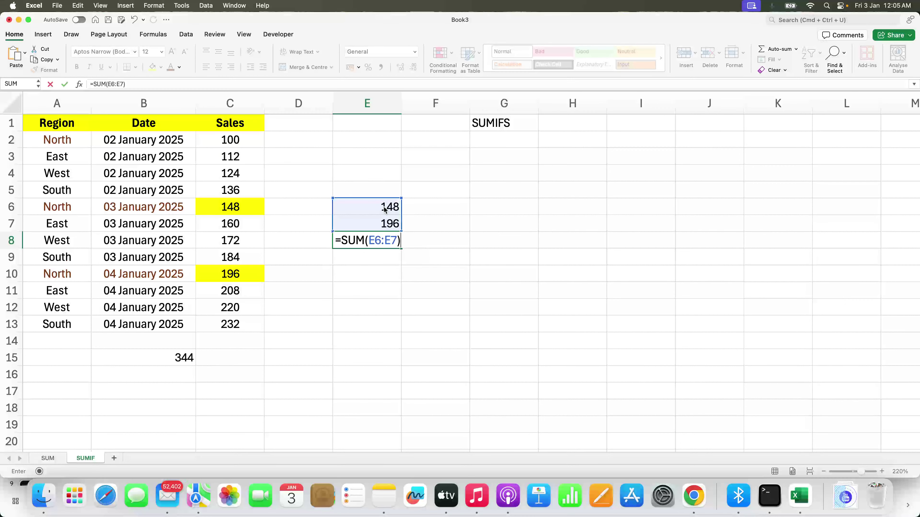
key(Return)
- Fill the manual total in E8 and the SUMIFS result in B15 with yellow
click(376, 244)
super+click(161, 360)
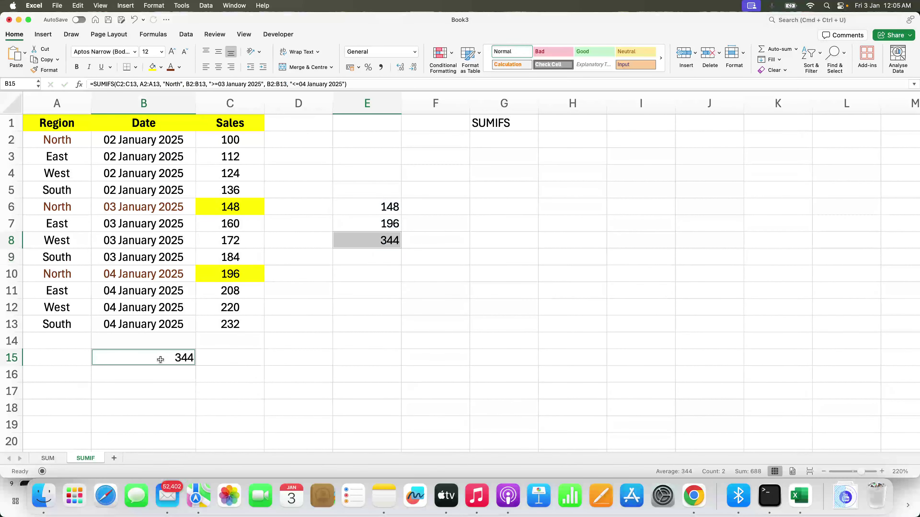
click(152, 67)
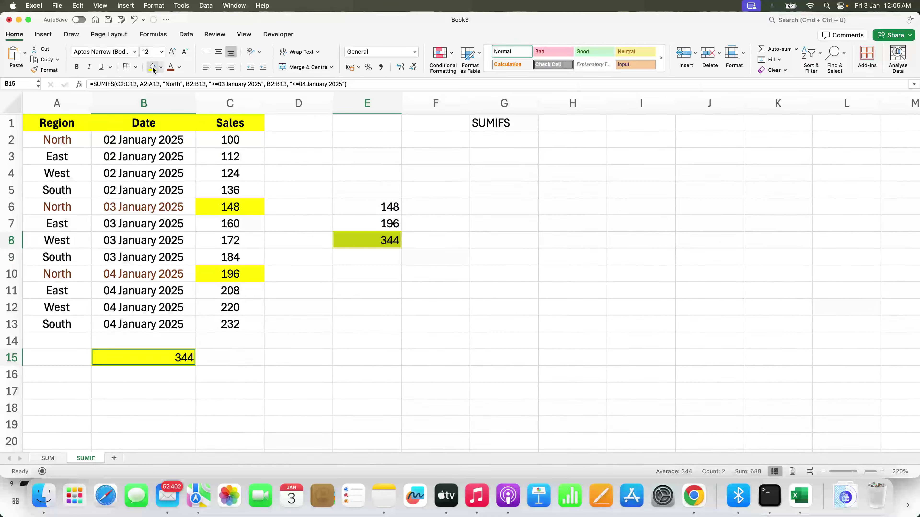
click(206, 251)
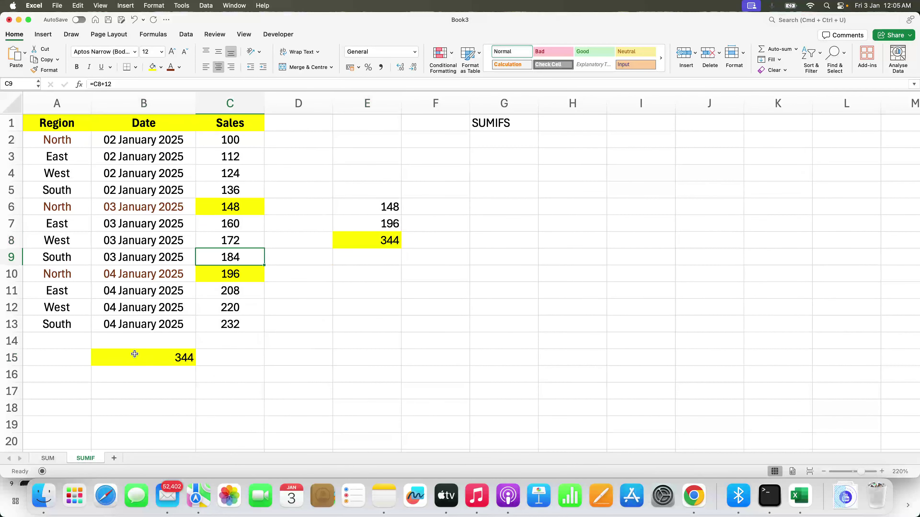
- Rename the SUMIF worksheet as SUMIFs
click(139, 385)
double_click(92, 457)
text(s)
key(Return)
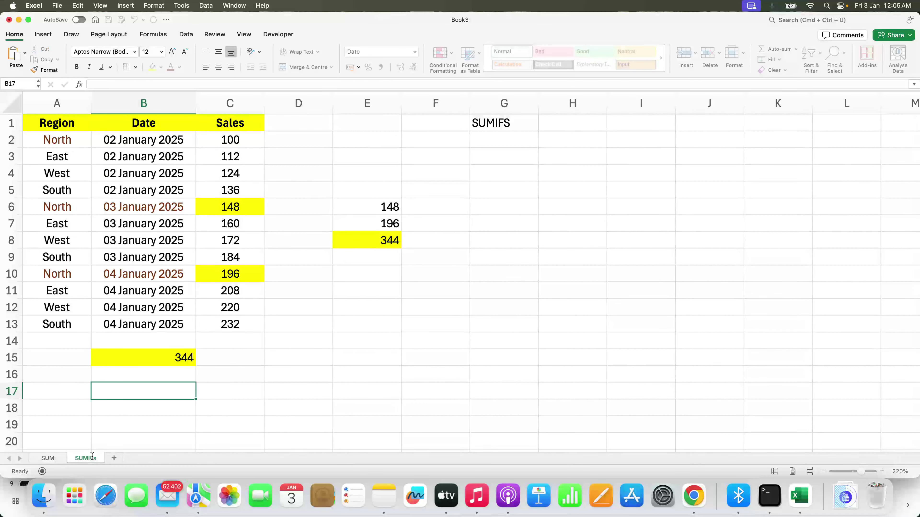
click(143, 190)
click(180, 357)
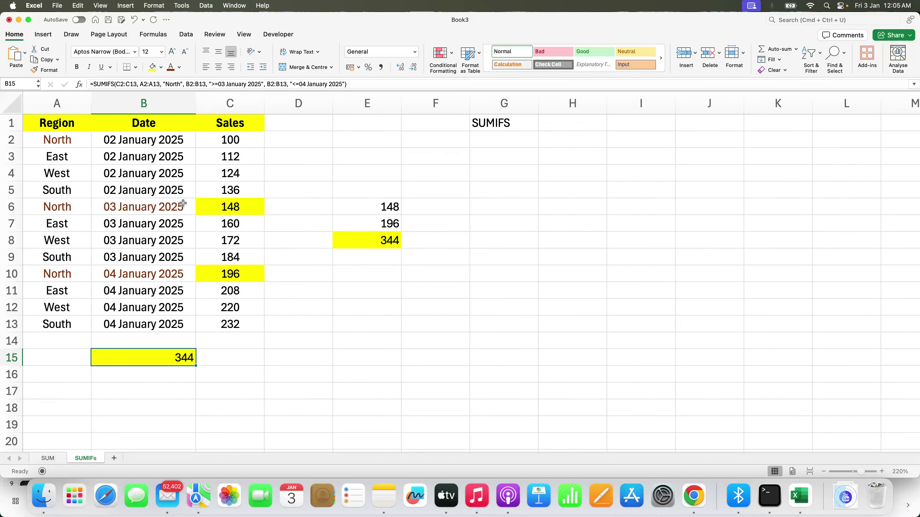
click(292, 286)
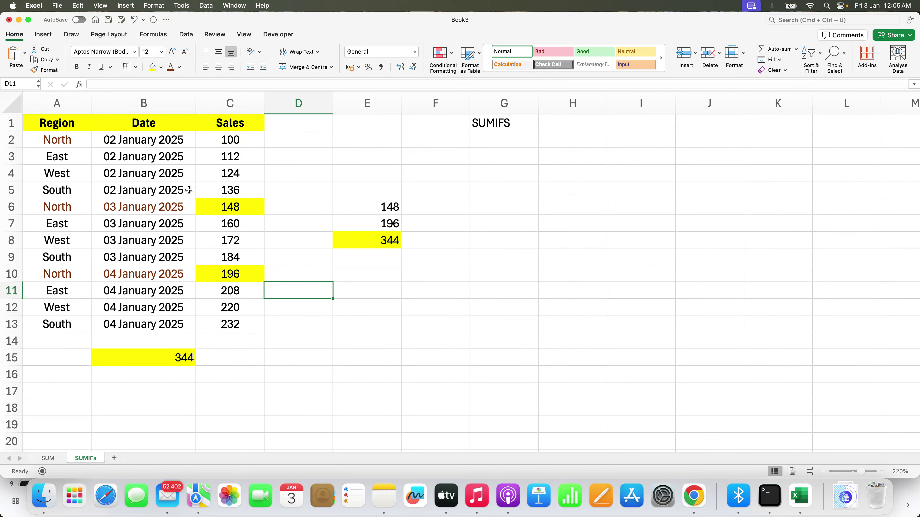
- Enter the note "Filter the region with North" in cell F12
click(465, 303)
text(Filter t)
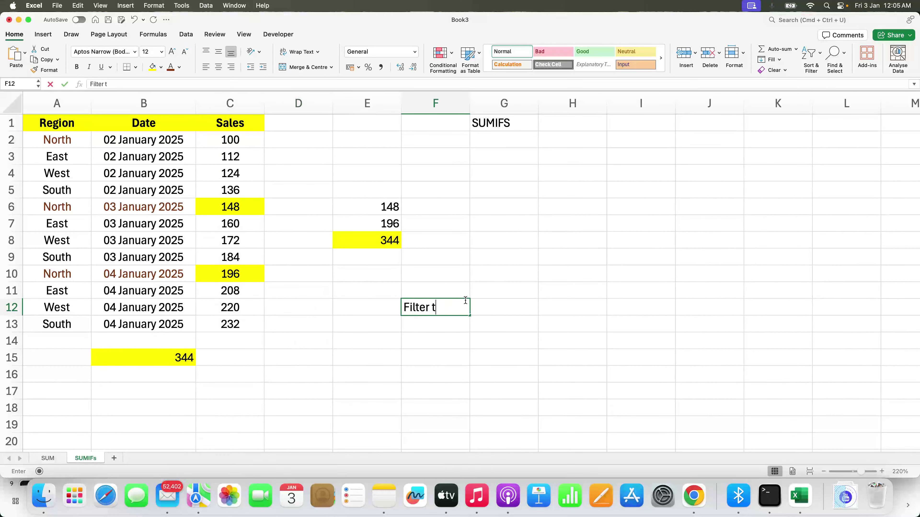
text(he region wit)
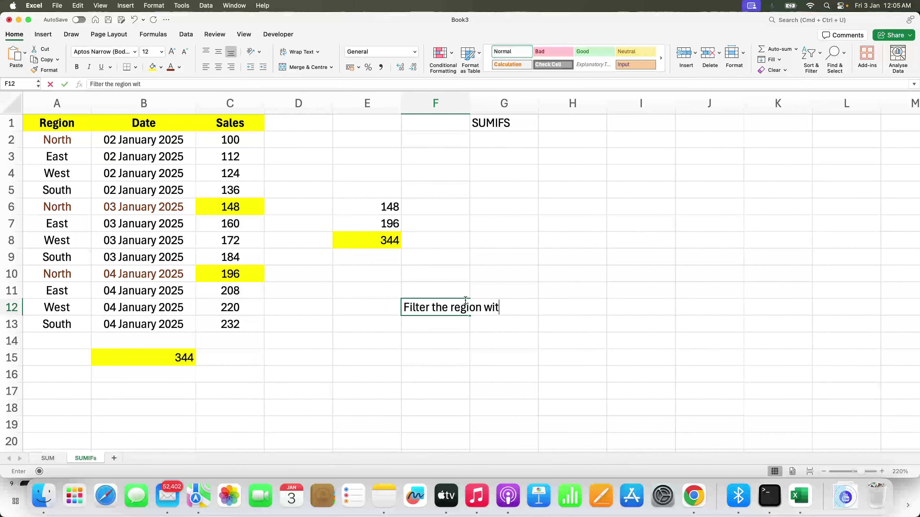
text(h North)
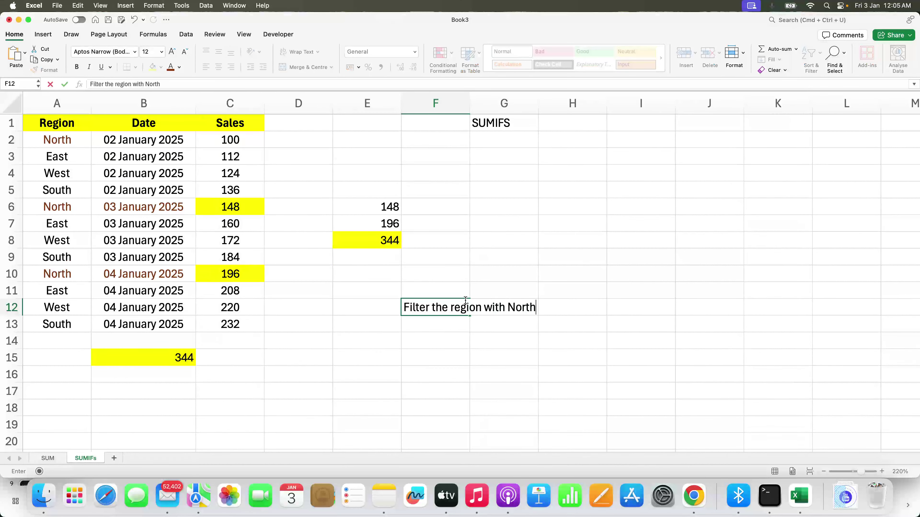
key(Return)
- Label E12 "1st Condition" and E13 "2nd Condition", and widen column E to fit the labels
key(Up)
key(Left)
text(1st Condi)
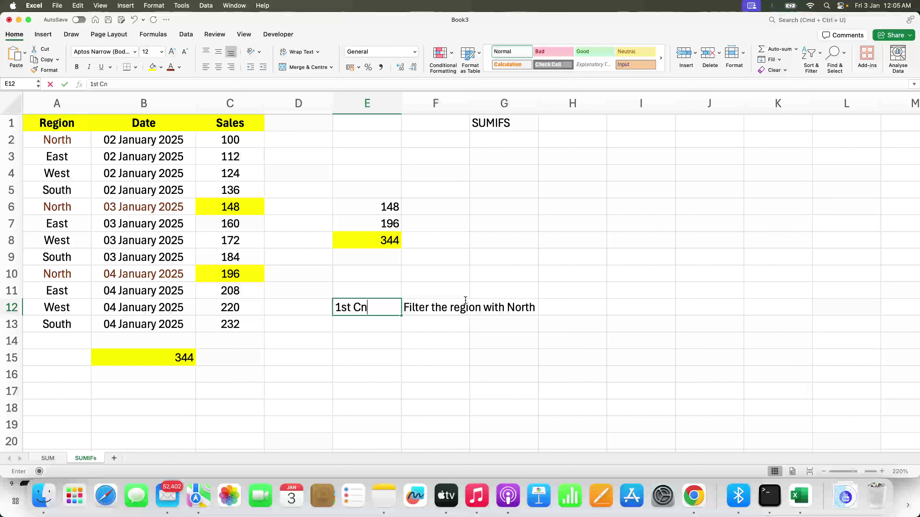
text(tion)
key(Return)
text(2ns Condition)
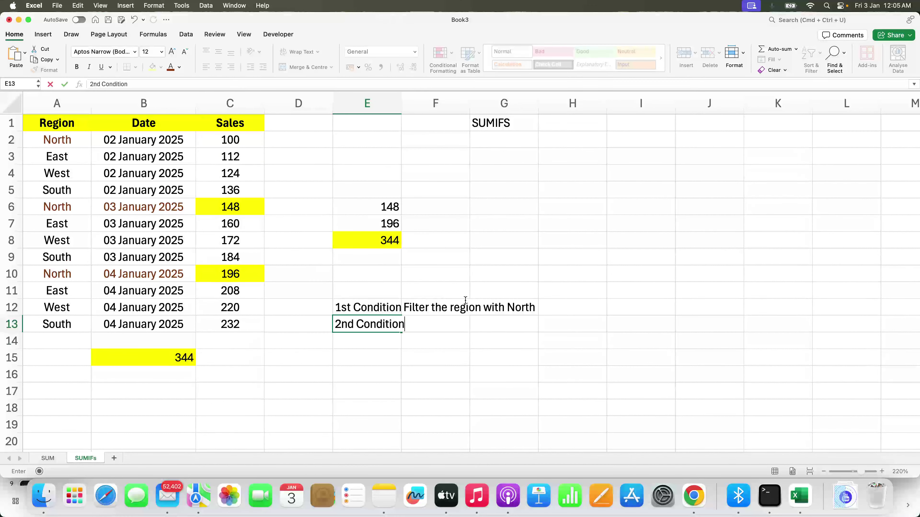
key(Return)
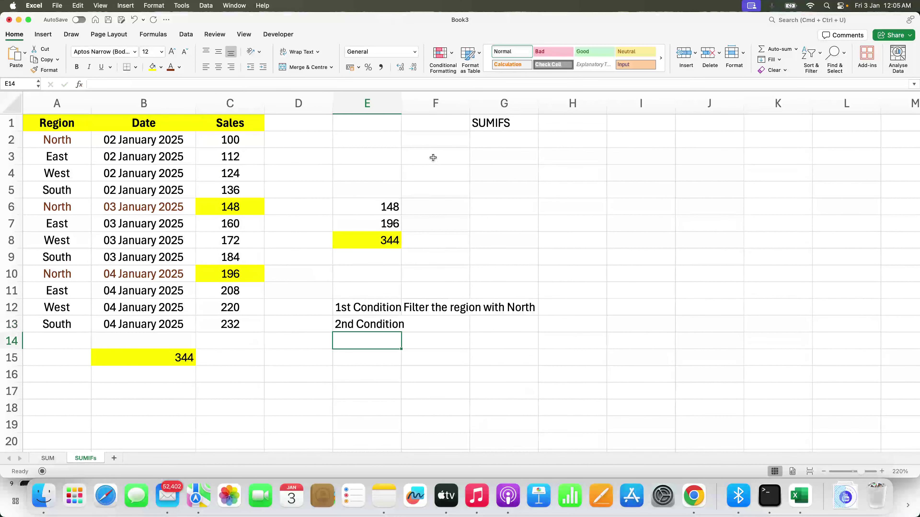
drag(401, 109, 442, 109)
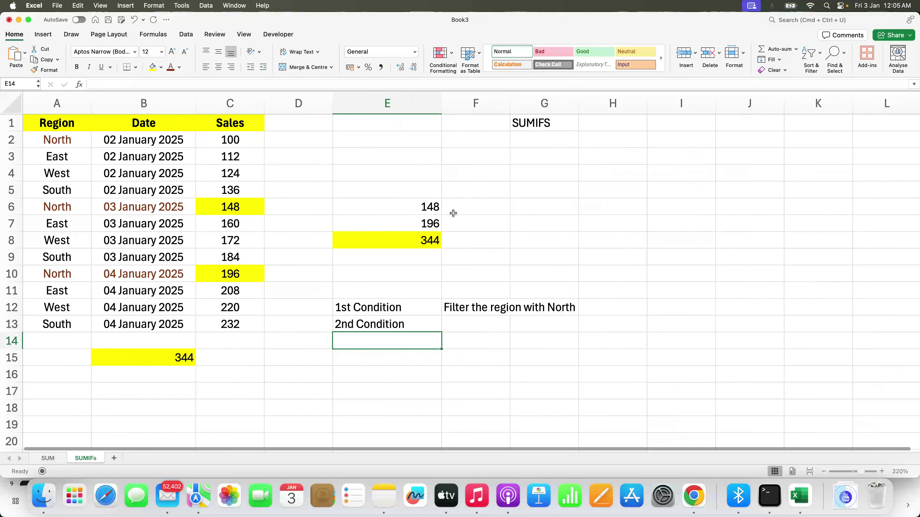
- Enter the note "Look for dates which starts from 3rd Jan and ends with 4th Jan" in cell F13
click(469, 324)
text(L)
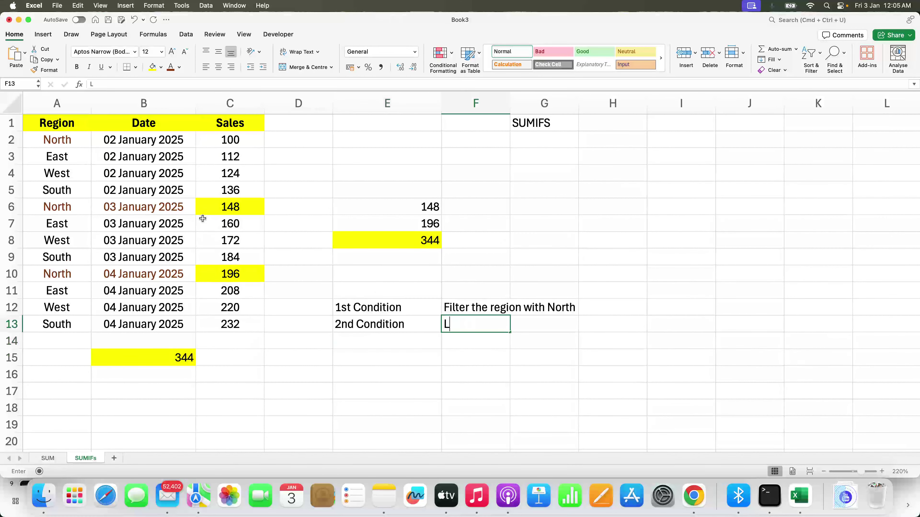
text(ook for dates )
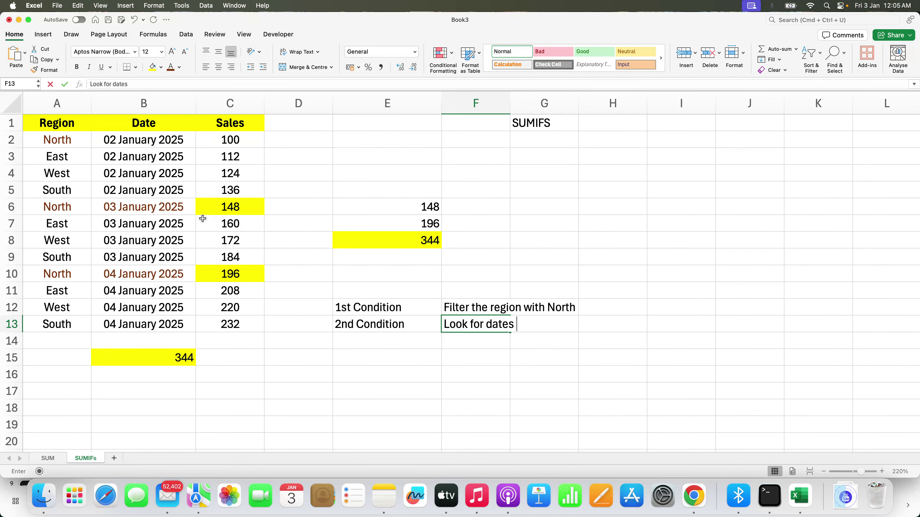
text(which st)
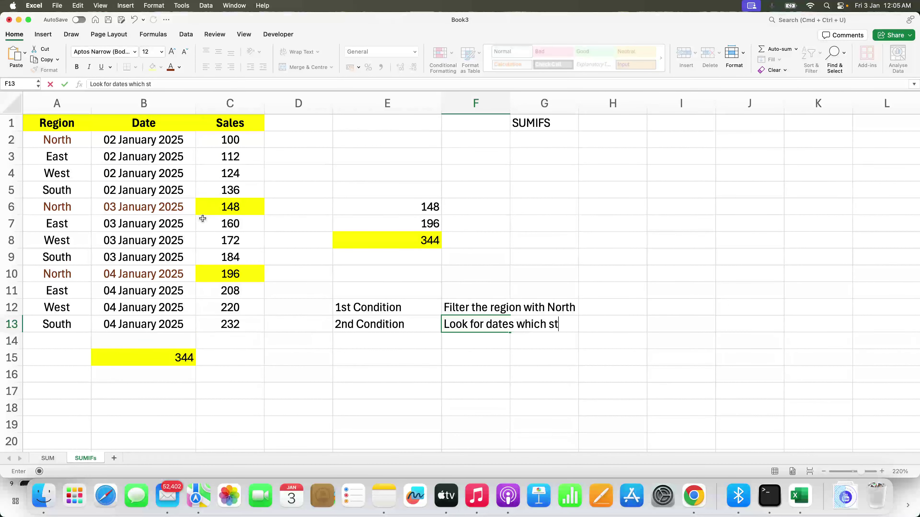
text(arts from 3r)
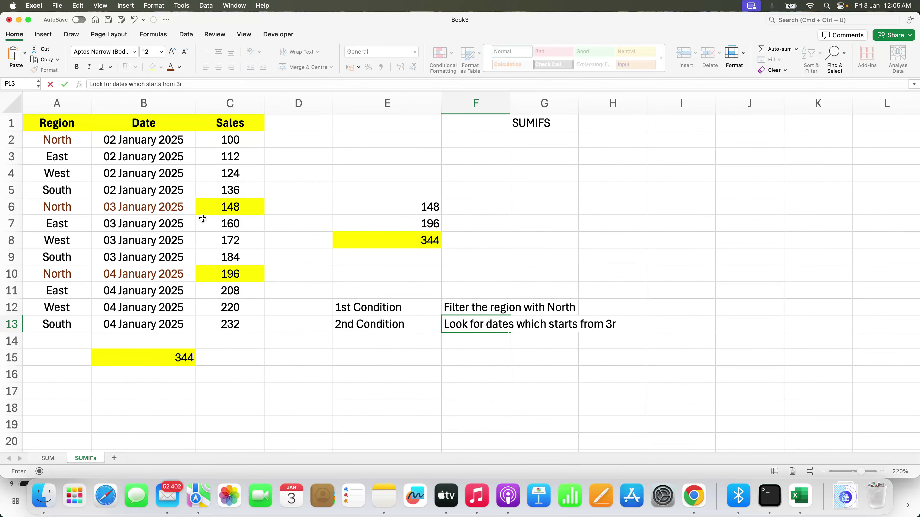
text(d Jan and ends )
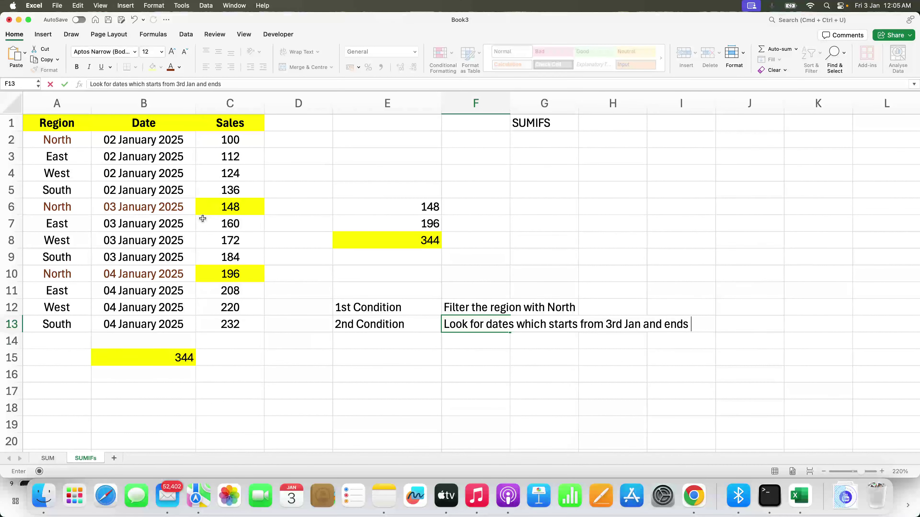
text(with 4th Jan)
key(Return)
key(Up)
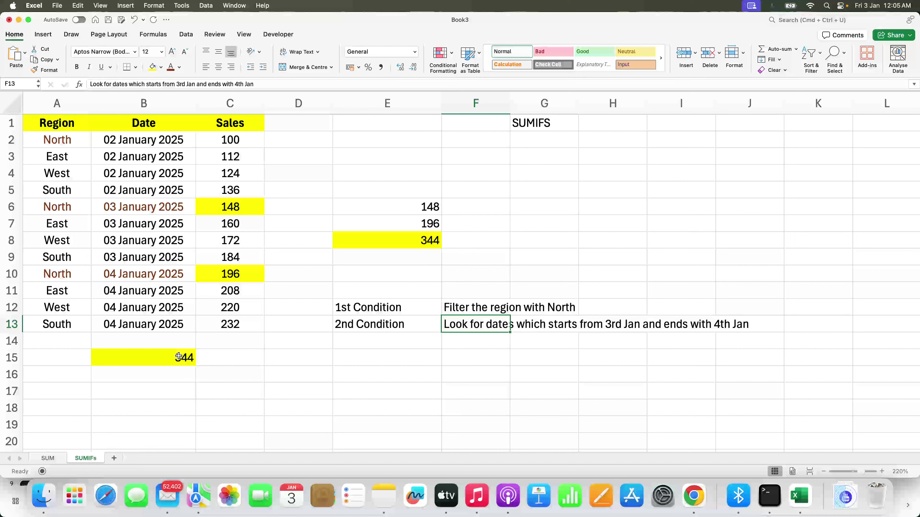
- Review the SUMIFS formula in B15, examining its sum range C2:C13 and its criteria, leaving the formula as it is
click(171, 357)
double_click(152, 357)
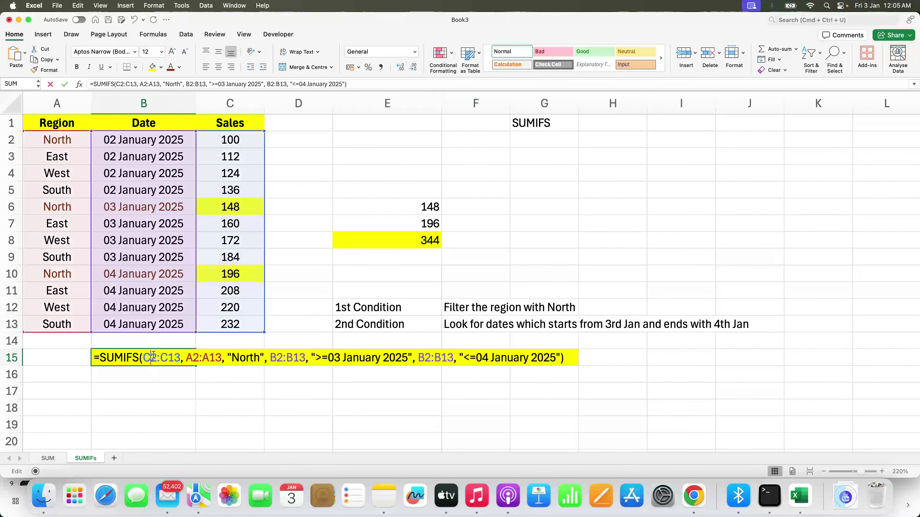
drag(180, 357, 144, 357)
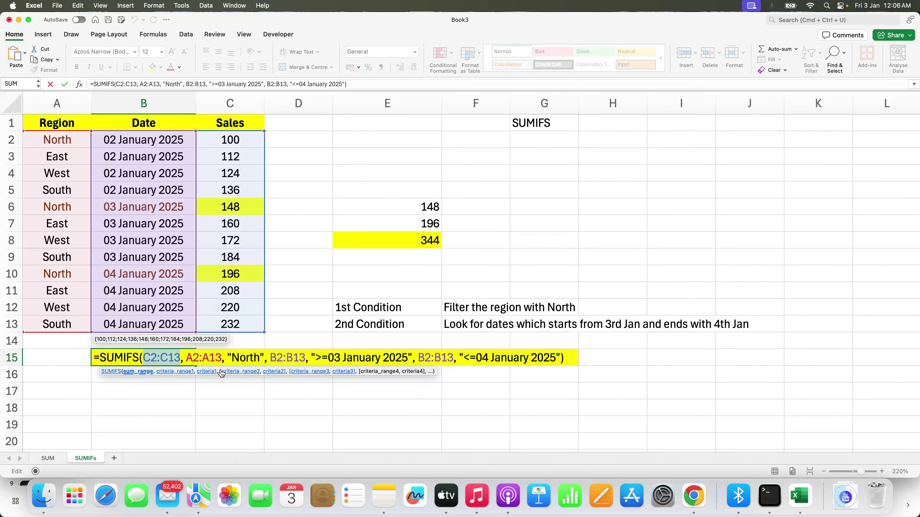
key(ctrl+Return)
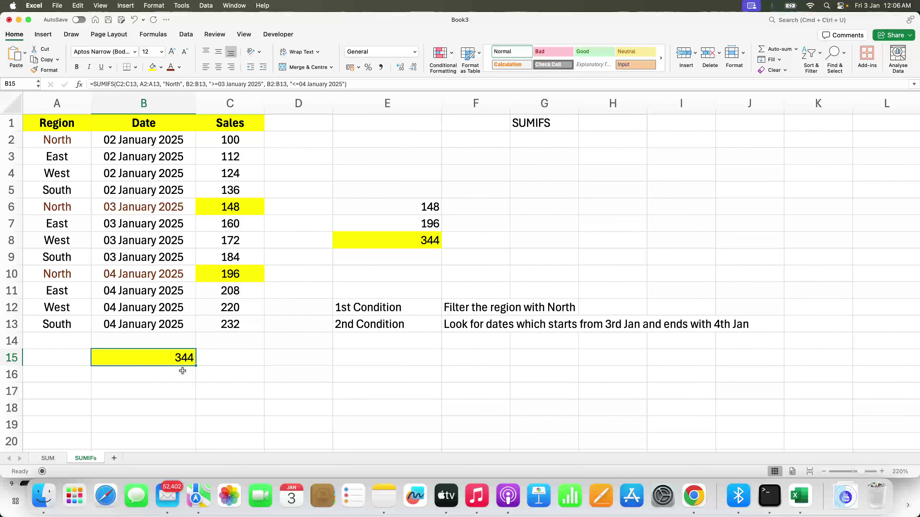
click(182, 370)
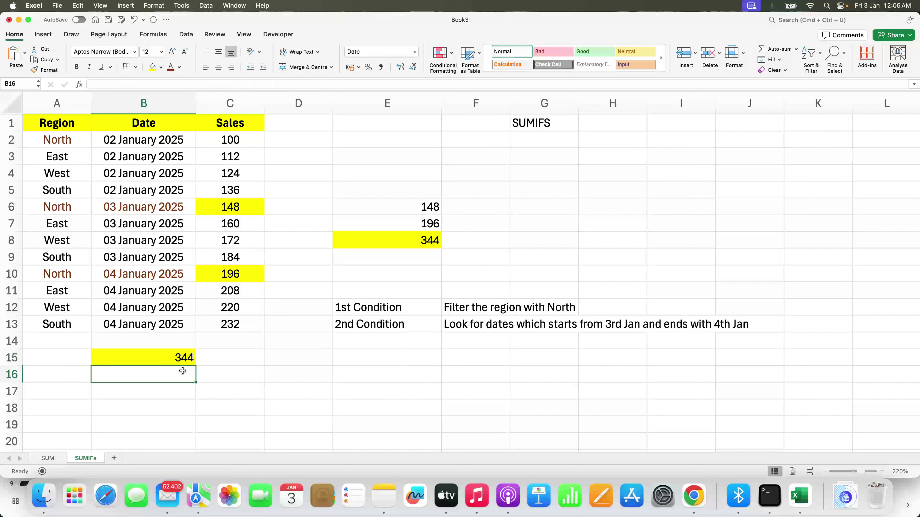